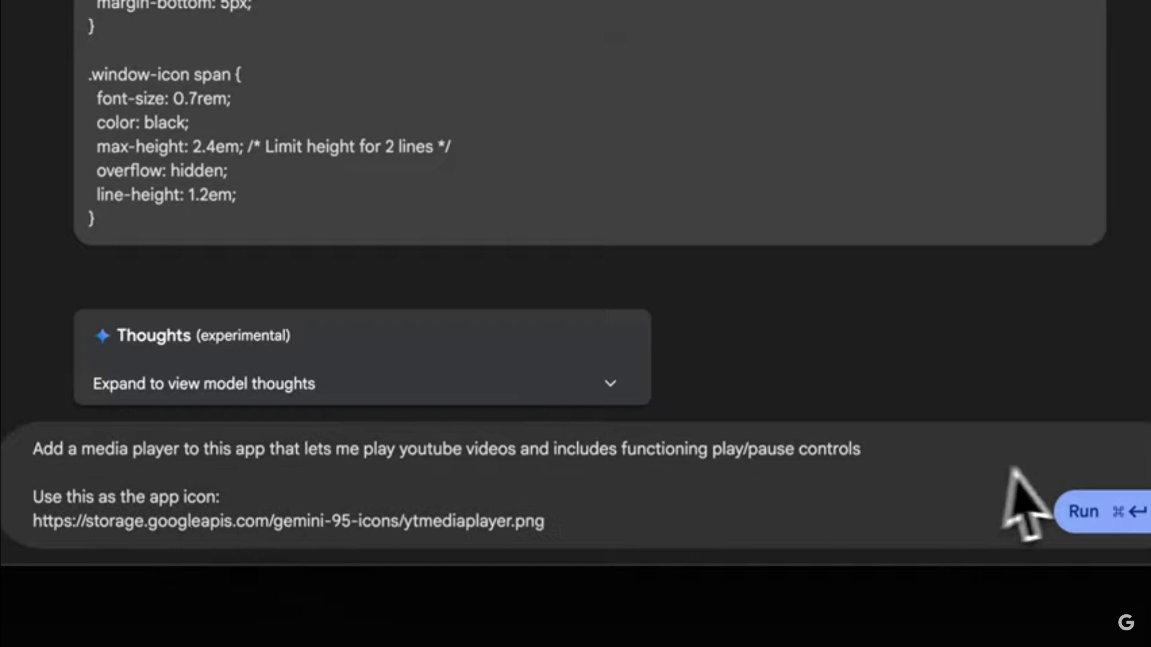
# Step: Send the request to add a YouTube media player to the Gemini 95 desktop
pyautogui.click(1101, 511)
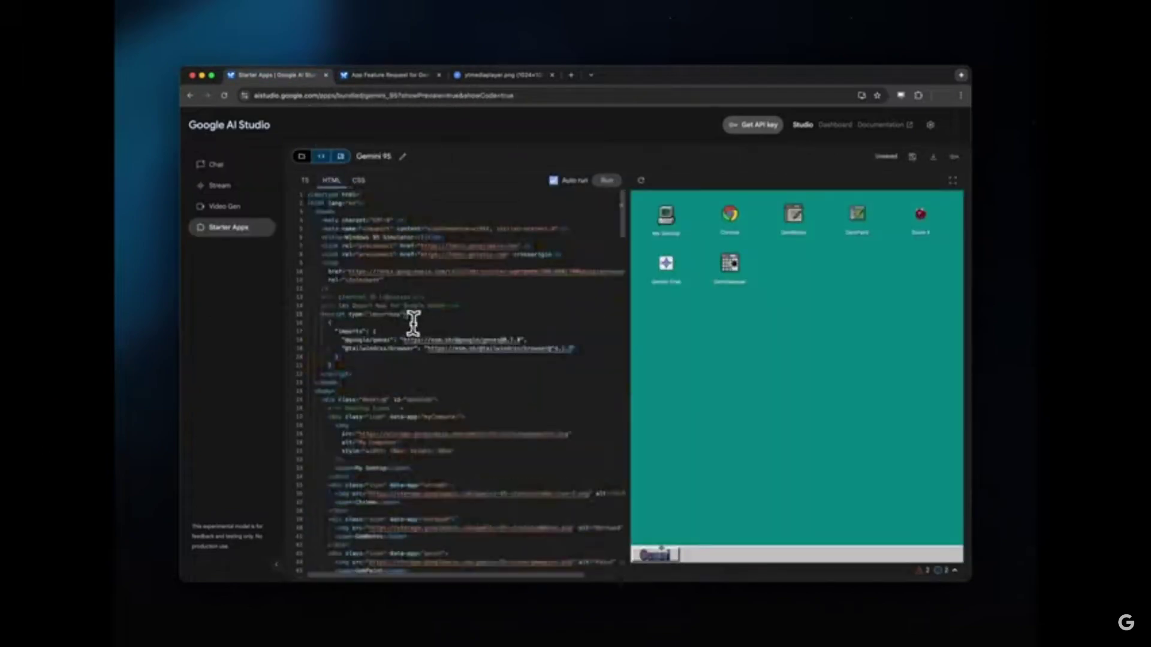
pyautogui.press('super+a')
pyautogui.press('super+v')
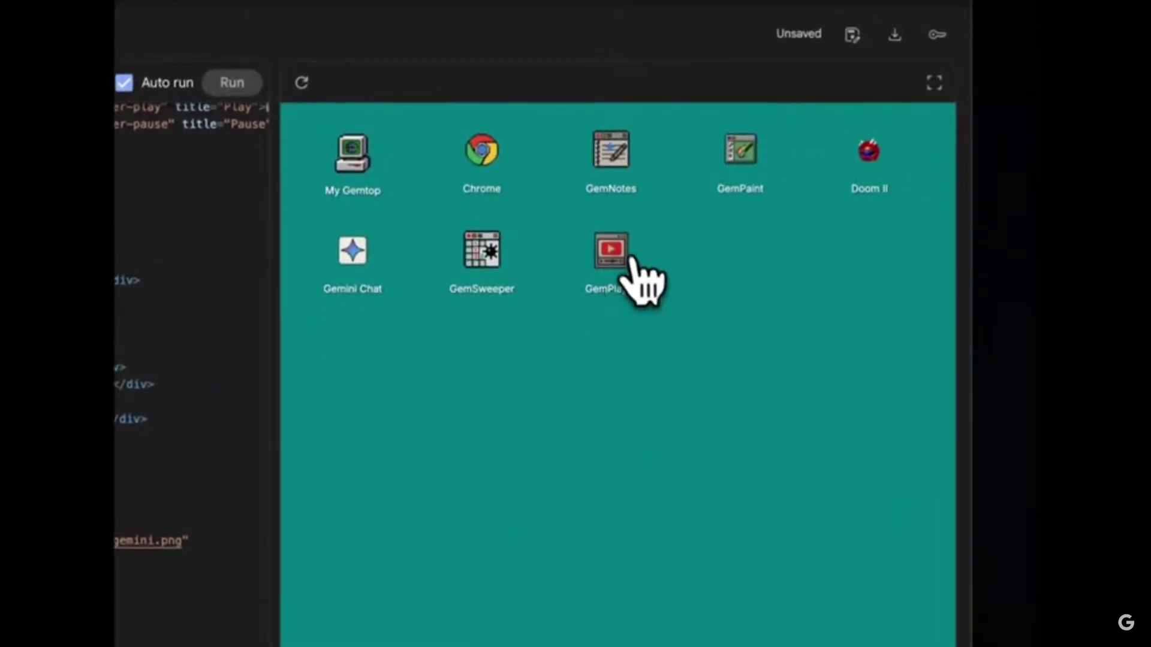
# Step: Launch GemPlayer and load a pasted YouTube video link into it
pyautogui.doubleClick(626, 257)
pyautogui.write('https://www.youtube.com/watch?v=WXuK6gekU1Y')
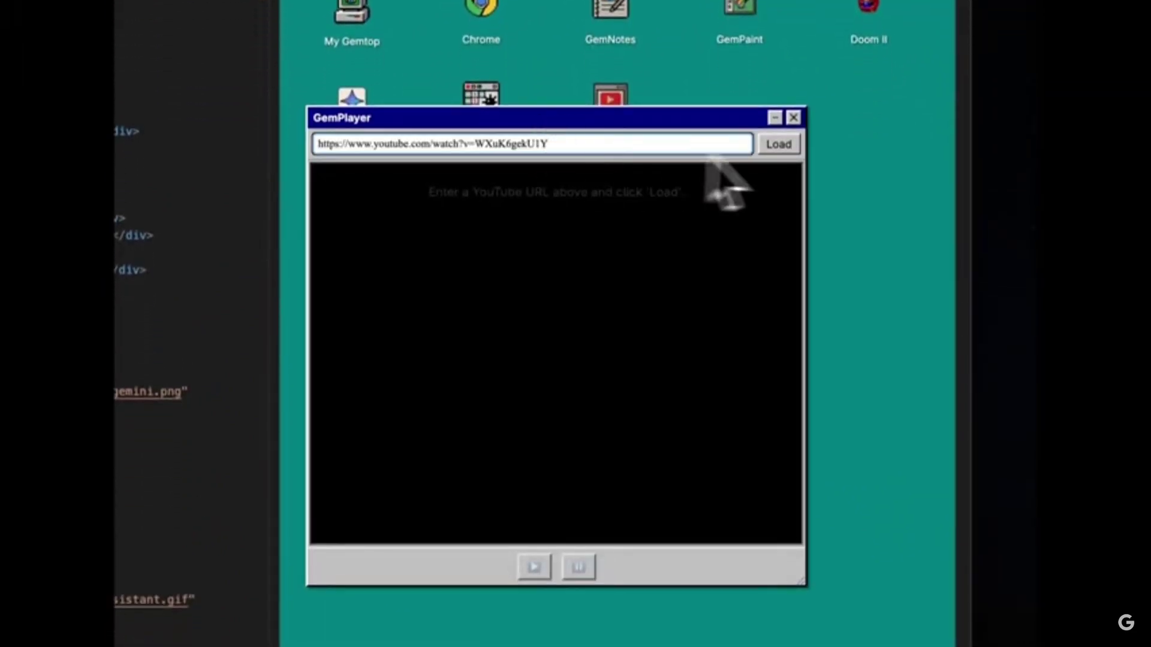
pyautogui.click(779, 146)
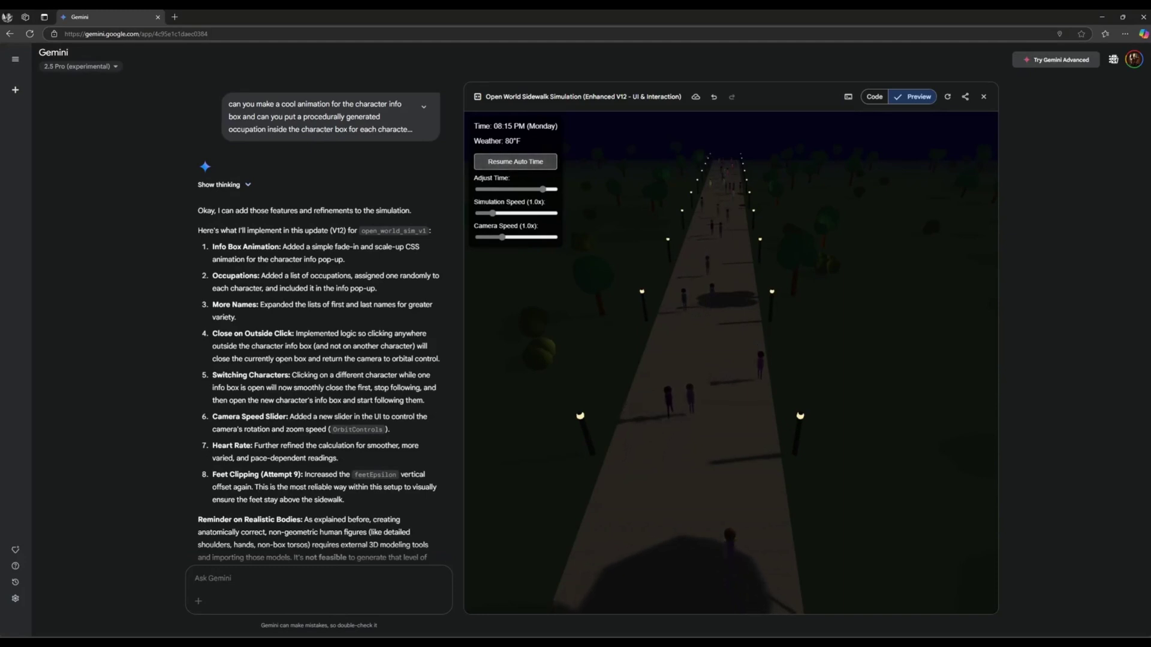
# Step: Show a walker's Character Info box, then switch it to another walker, an Electrician
pyautogui.click(760, 363)
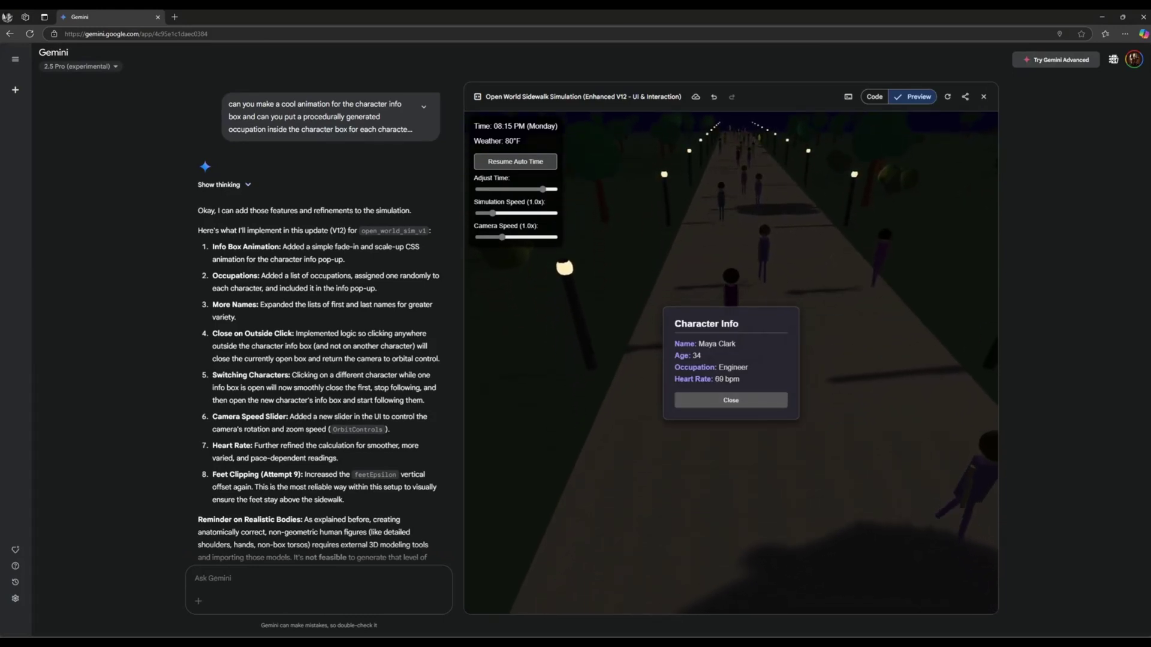
pyautogui.click(731, 285)
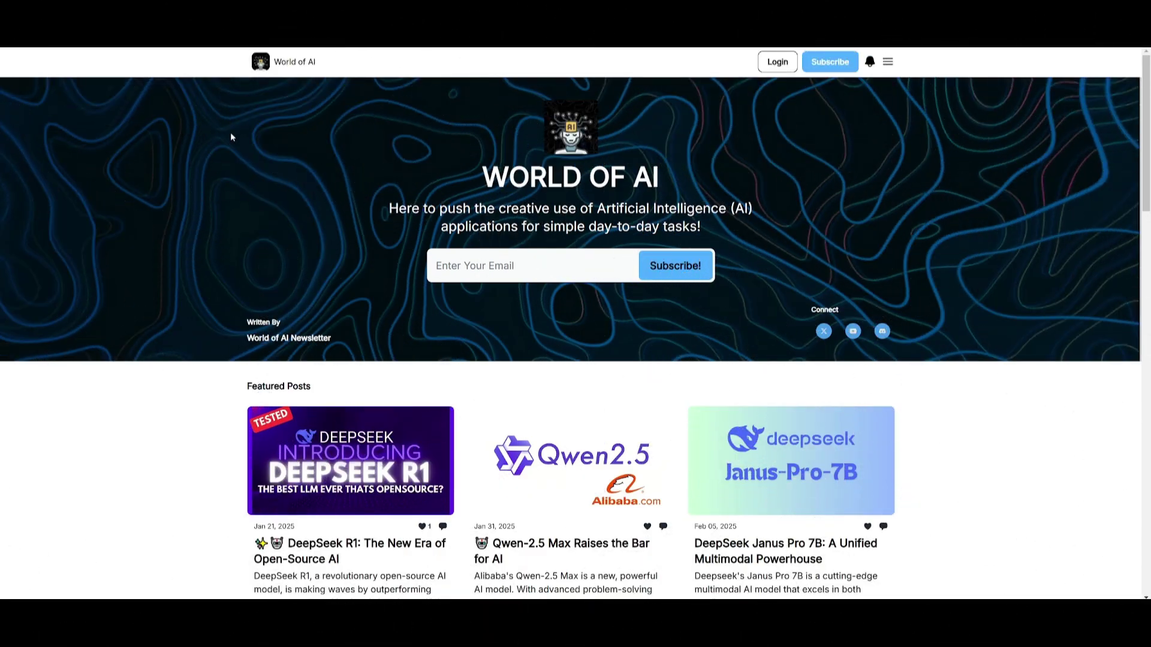
pyautogui.scroll(-5, 154, 173)
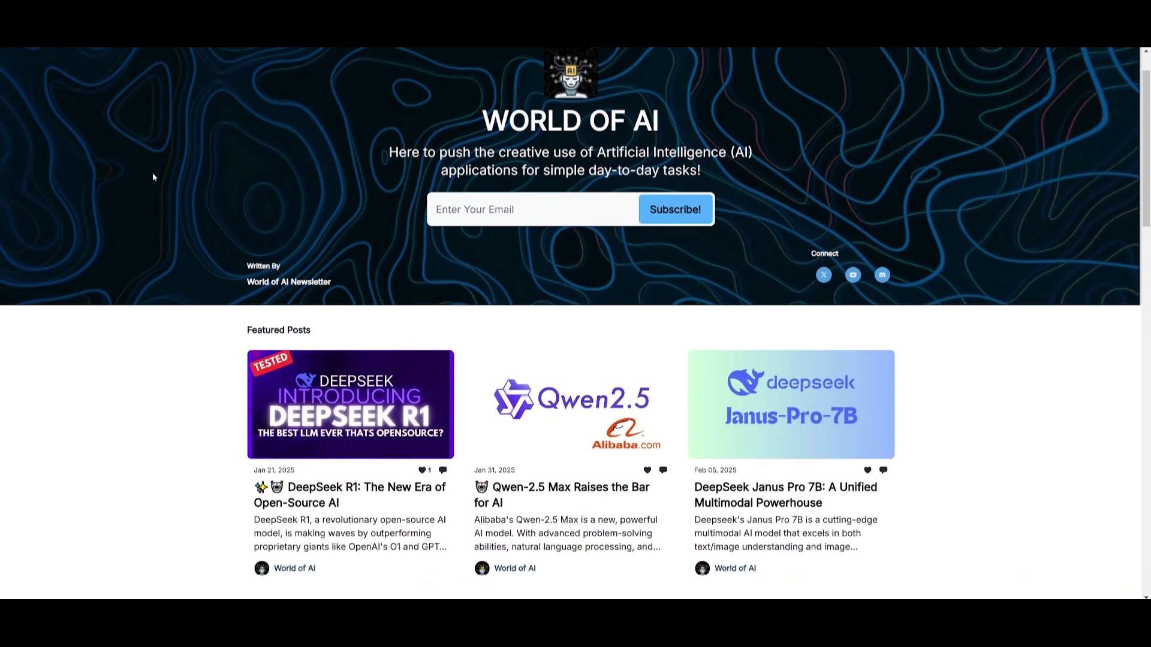
pyautogui.scroll(-4, 153, 173)
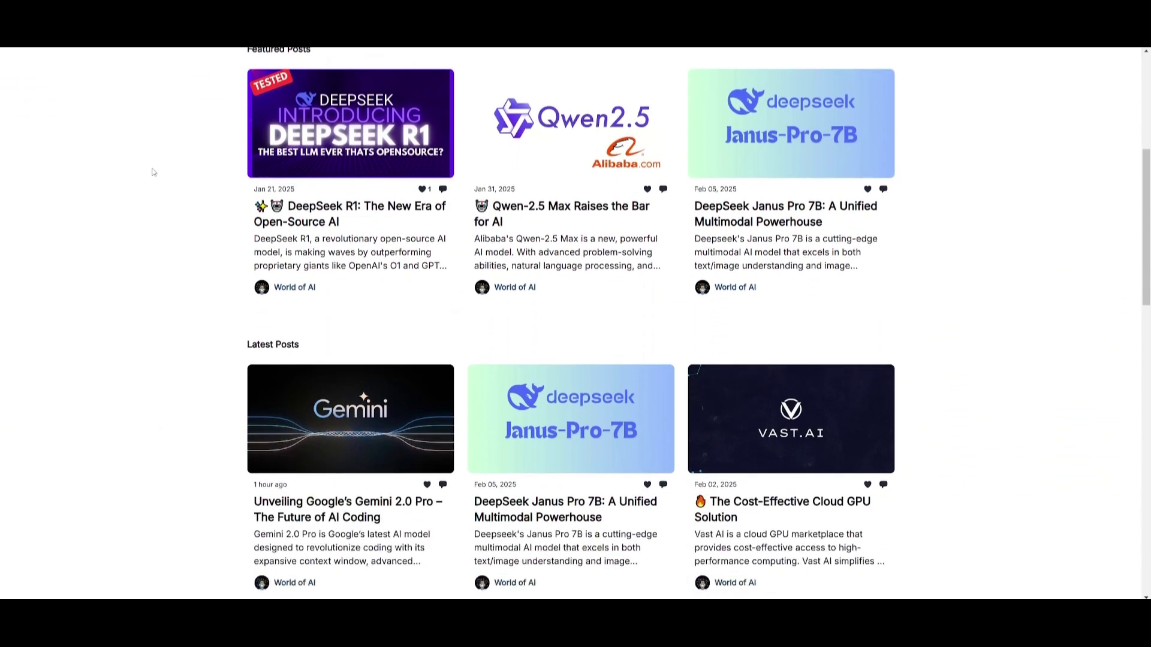
pyautogui.scroll(-6, 139, 173)
pyautogui.scroll(-3, 136, 173)
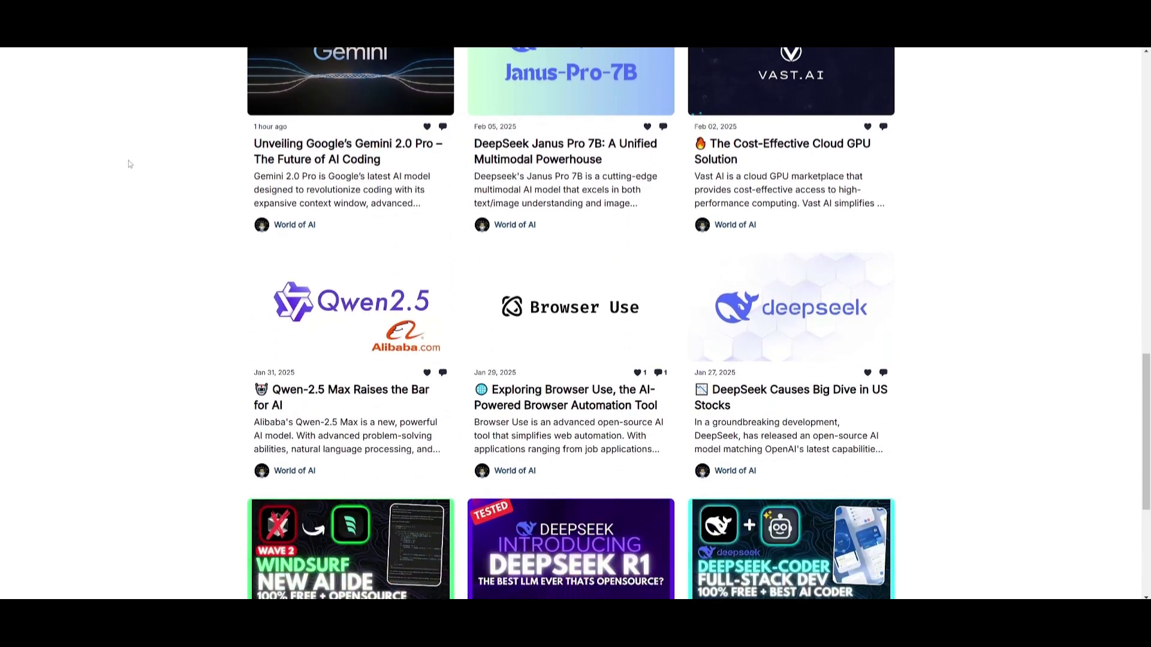
pyautogui.scroll(-3, 114, 182)
pyautogui.scroll(-2, 116, 182)
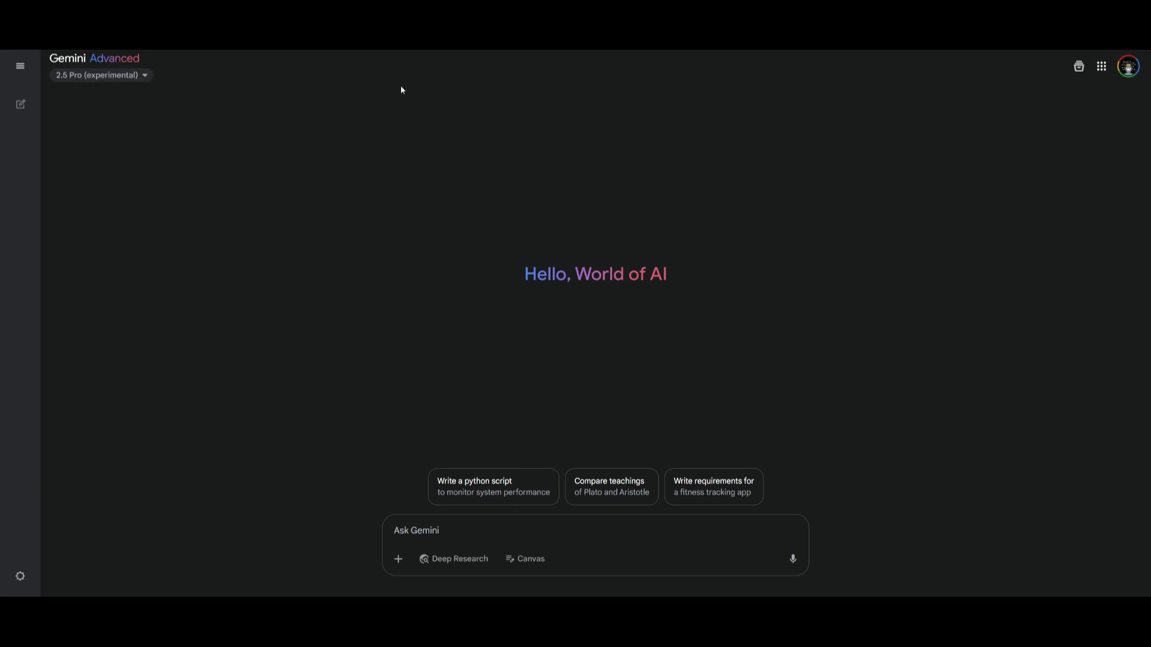
# Step: Keep 2.5 Pro (experimental) and send the suggested Python CPU and memory logging prompt
pyautogui.click(81, 75)
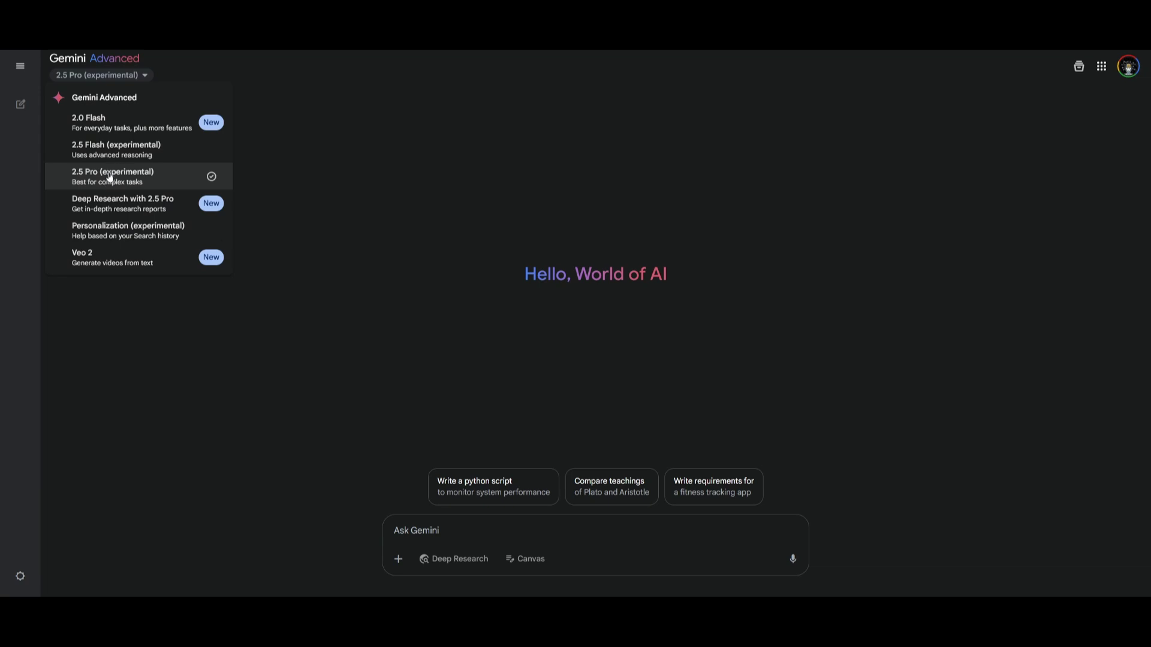
pyautogui.click(155, 186)
pyautogui.click(479, 492)
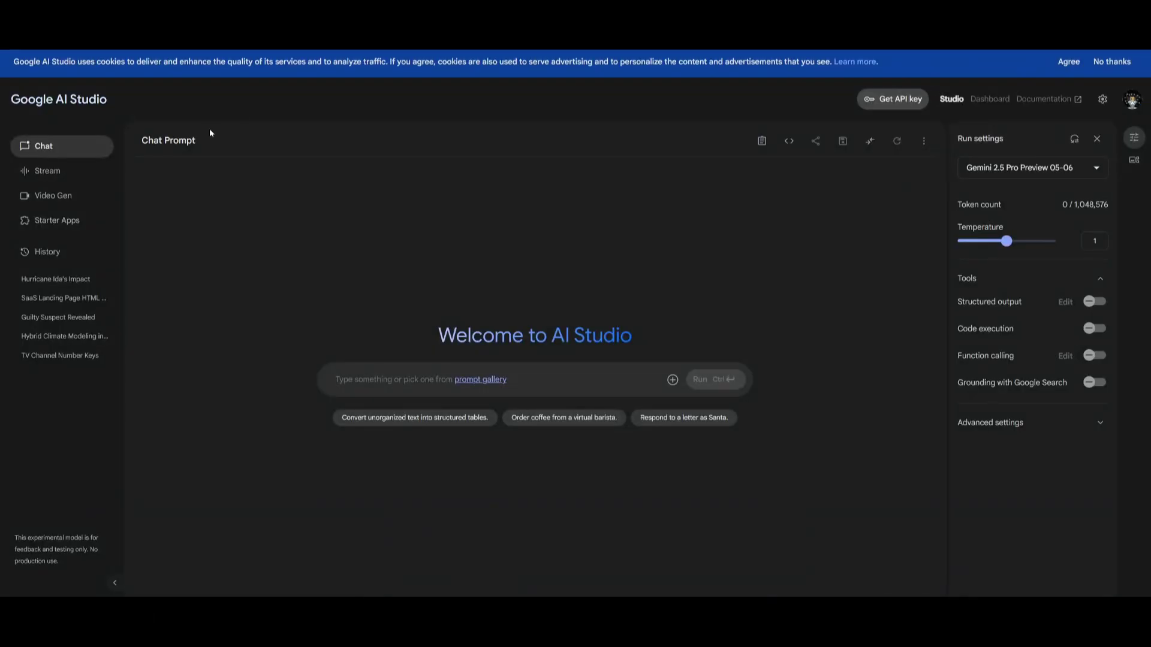
pyautogui.click(1027, 170)
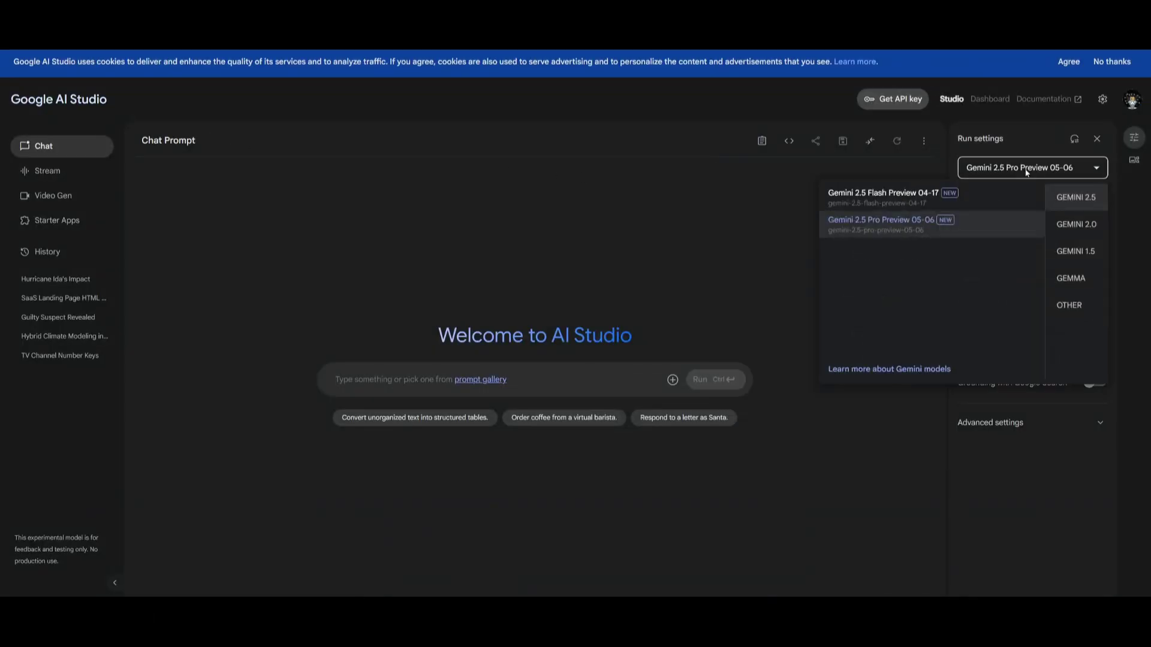
pyautogui.moveTo(930, 225)
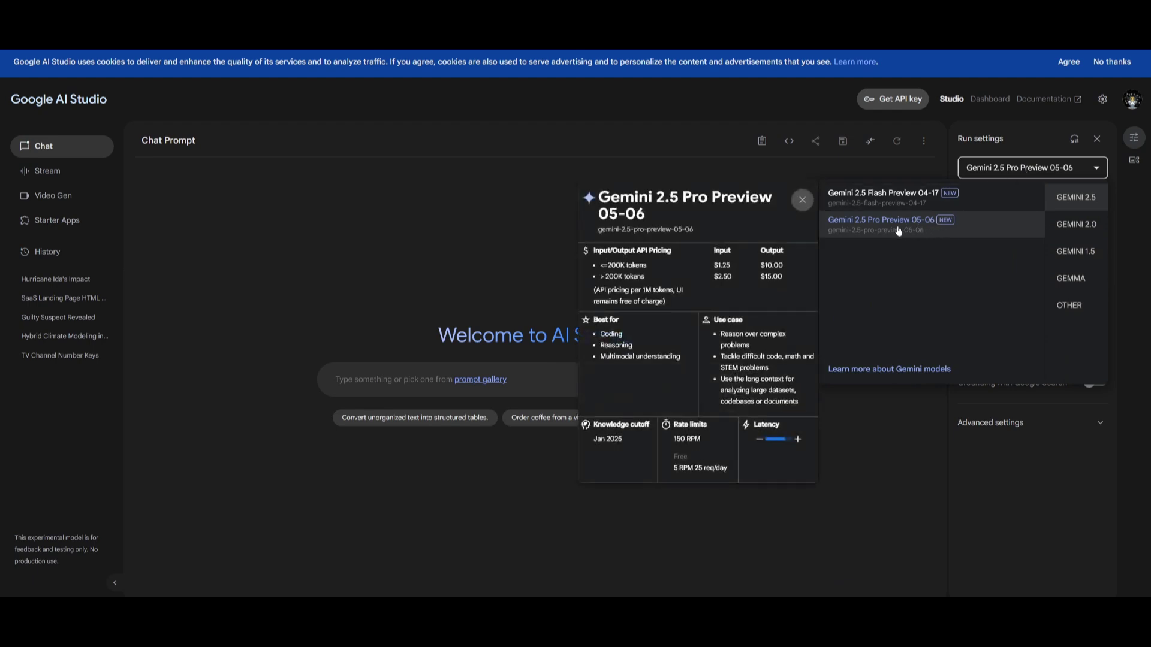
pyautogui.click(527, 157)
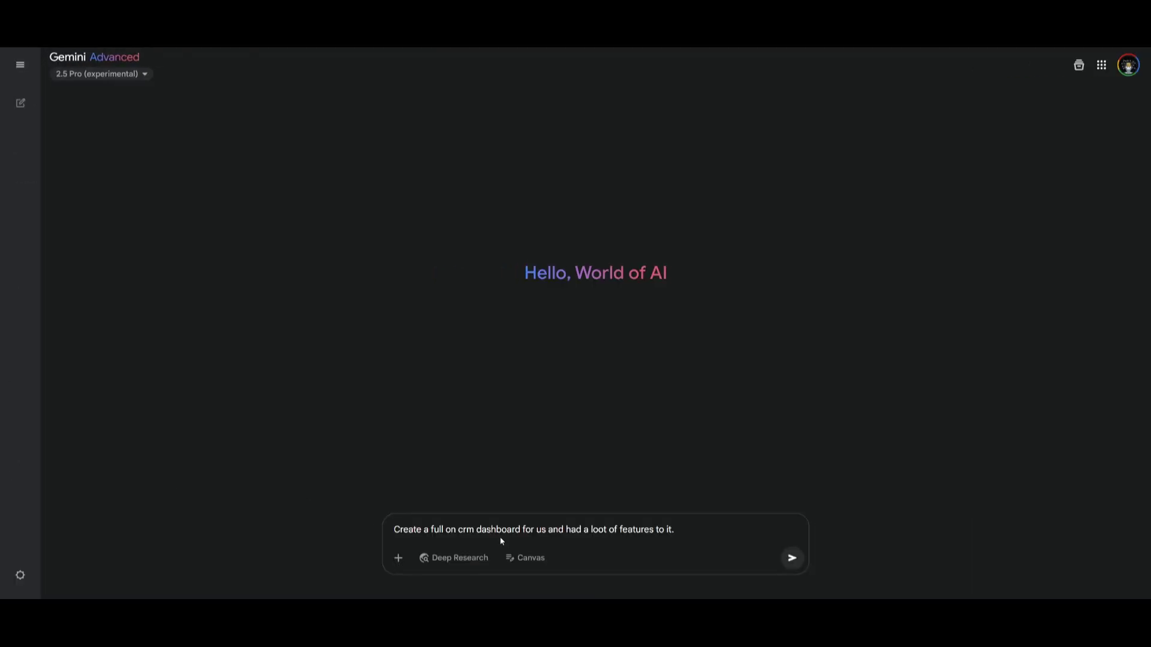
# Step: Turn on Canvas mode and send the CRM dashboard request
pyautogui.click(537, 560)
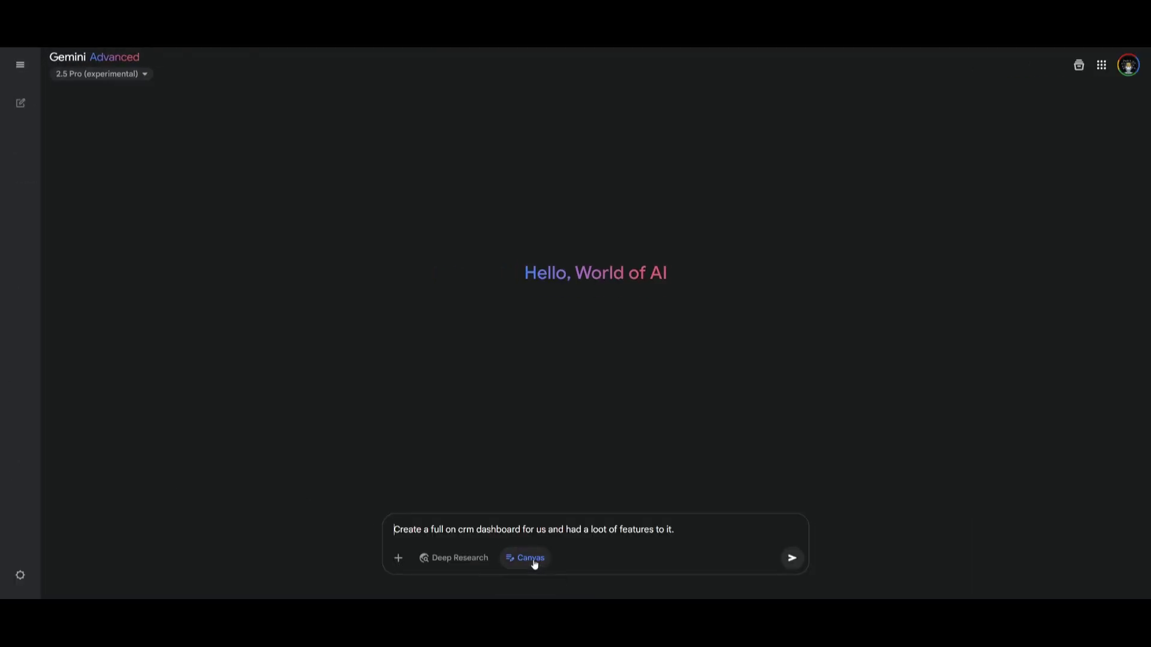
pyautogui.click(791, 559)
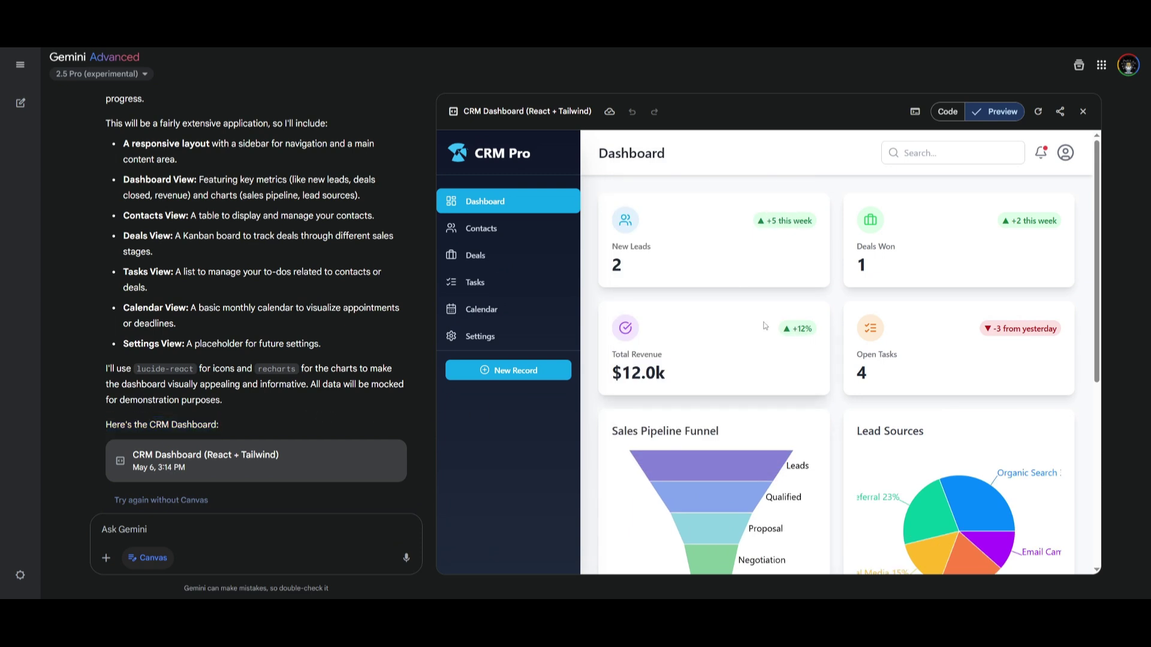
pyautogui.scroll(-6, 764, 326)
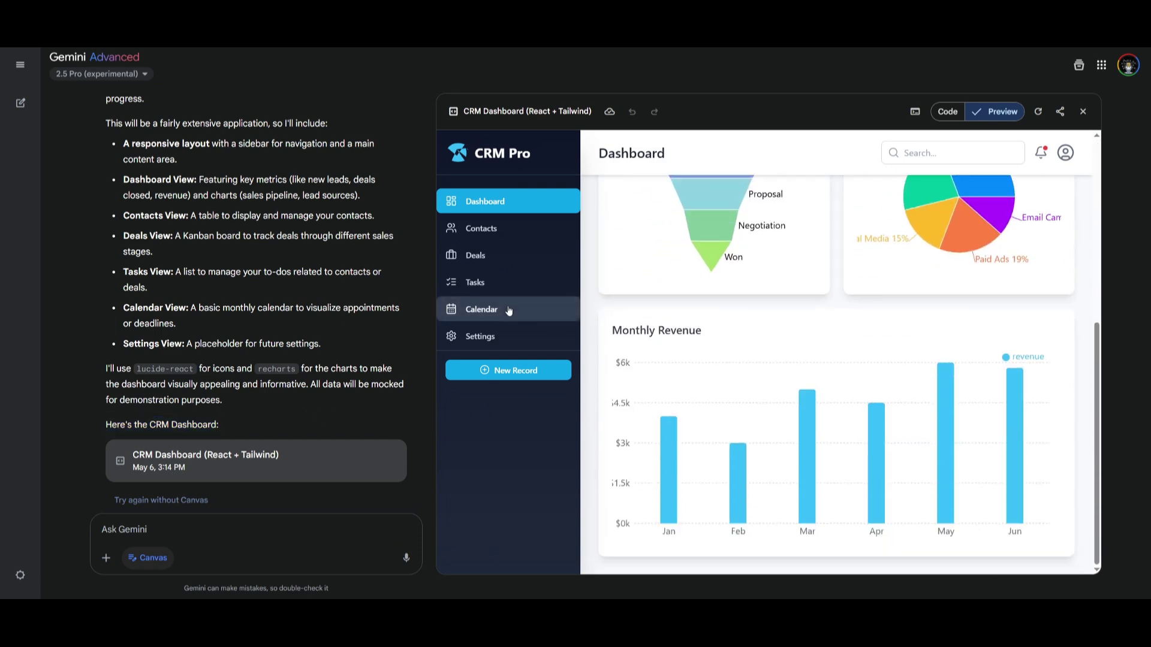
pyautogui.scroll(6, 774, 366)
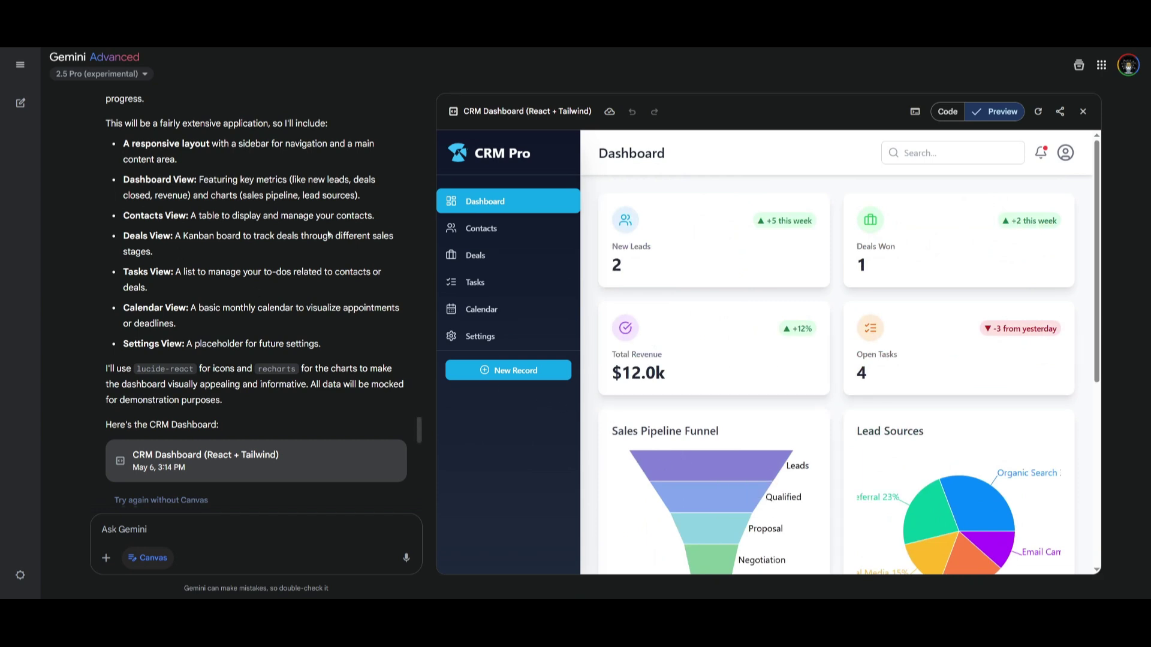
pyautogui.click(483, 230)
pyautogui.click(495, 259)
pyautogui.click(496, 286)
pyautogui.click(496, 309)
pyautogui.click(497, 334)
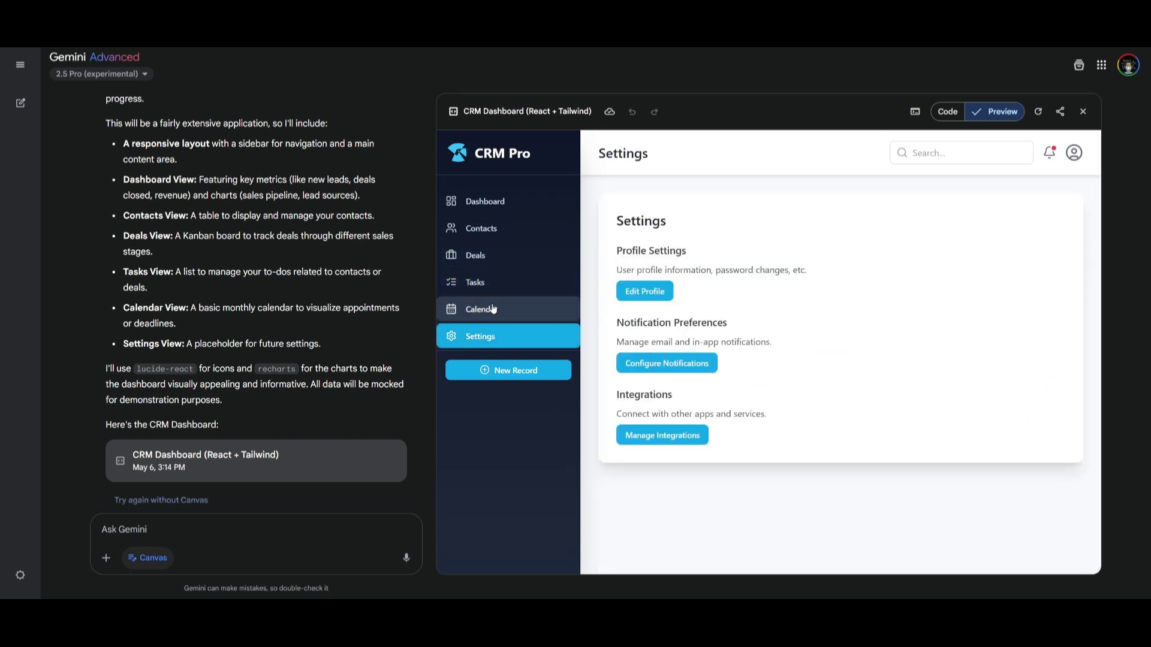
pyautogui.click(493, 309)
pyautogui.scroll(-3, 857, 396)
pyautogui.click(541, 338)
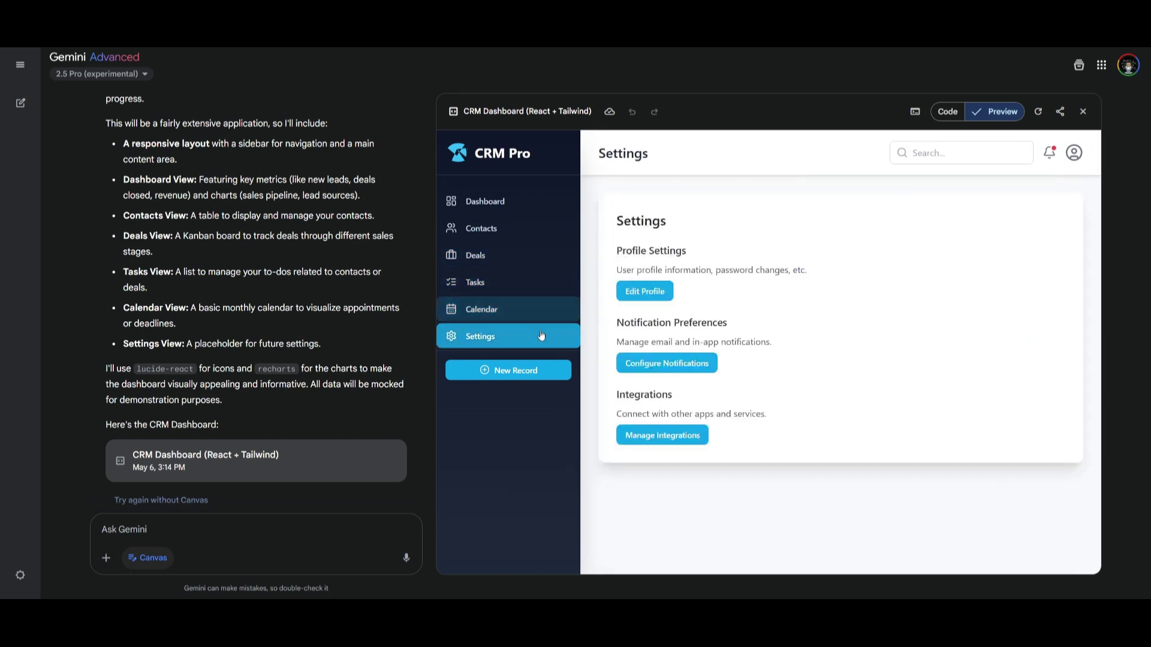
pyautogui.click(498, 280)
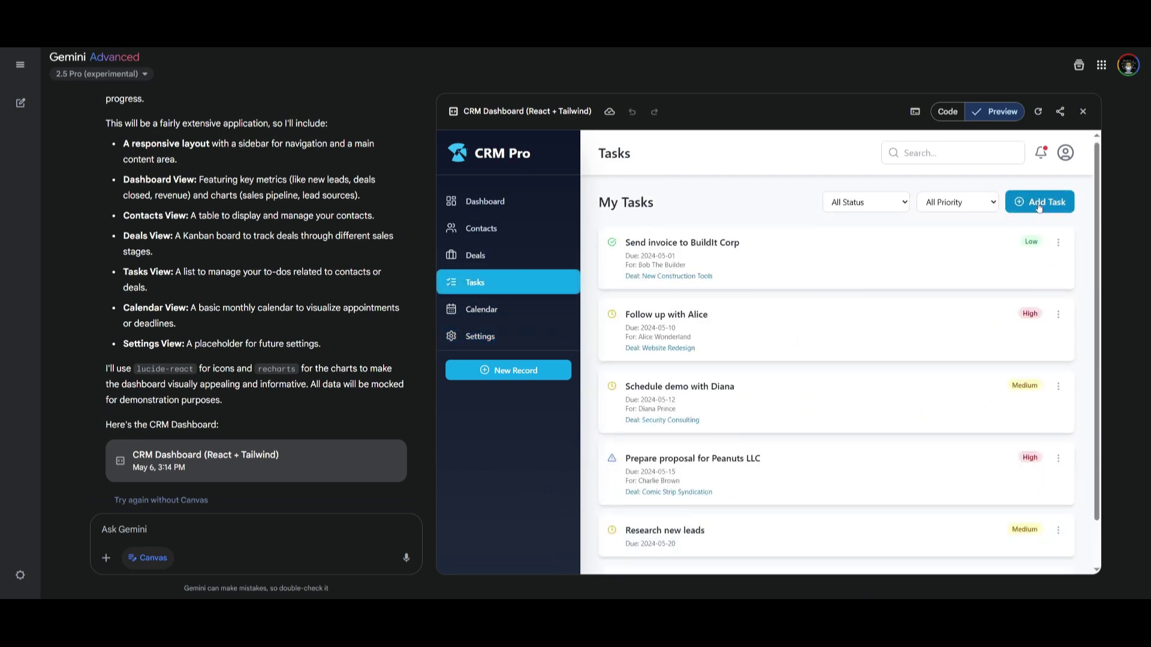
pyautogui.click(489, 249)
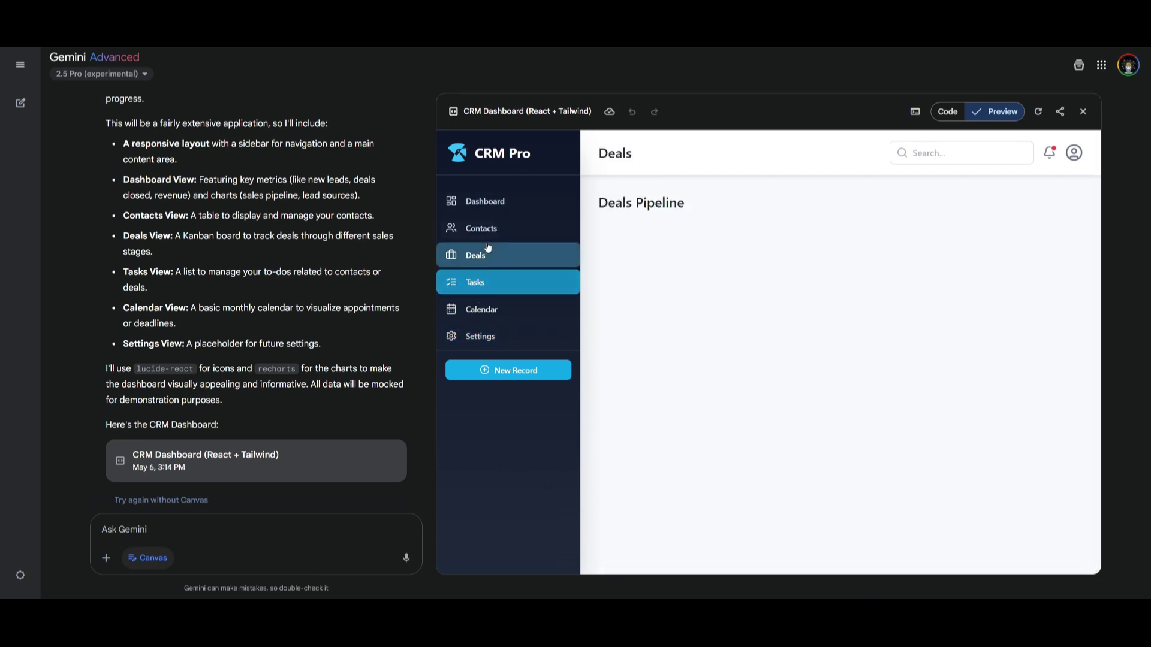
pyautogui.click(509, 235)
pyautogui.click(515, 214)
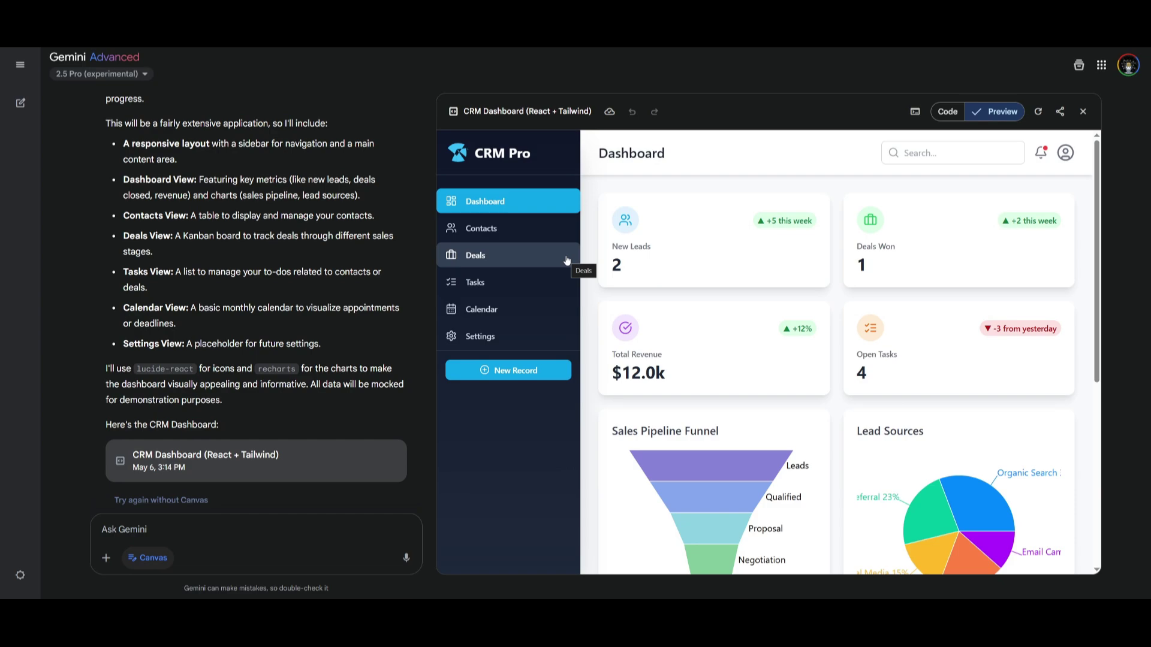
pyautogui.scroll(15, 258, 300)
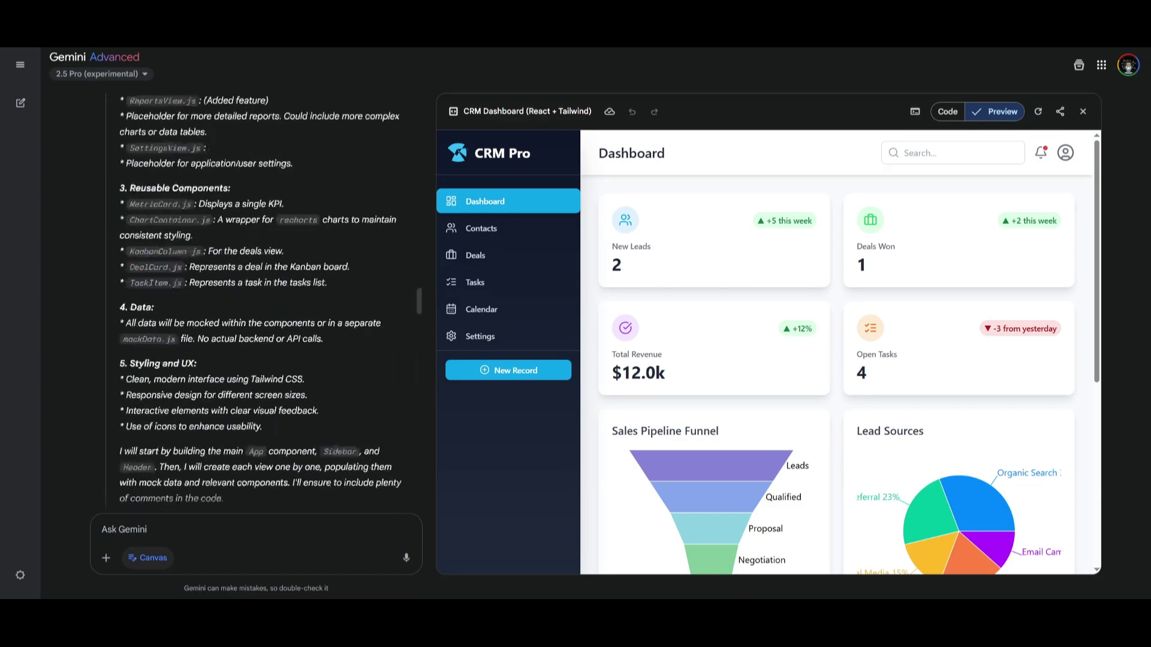
pyautogui.scroll(20, 238, 214)
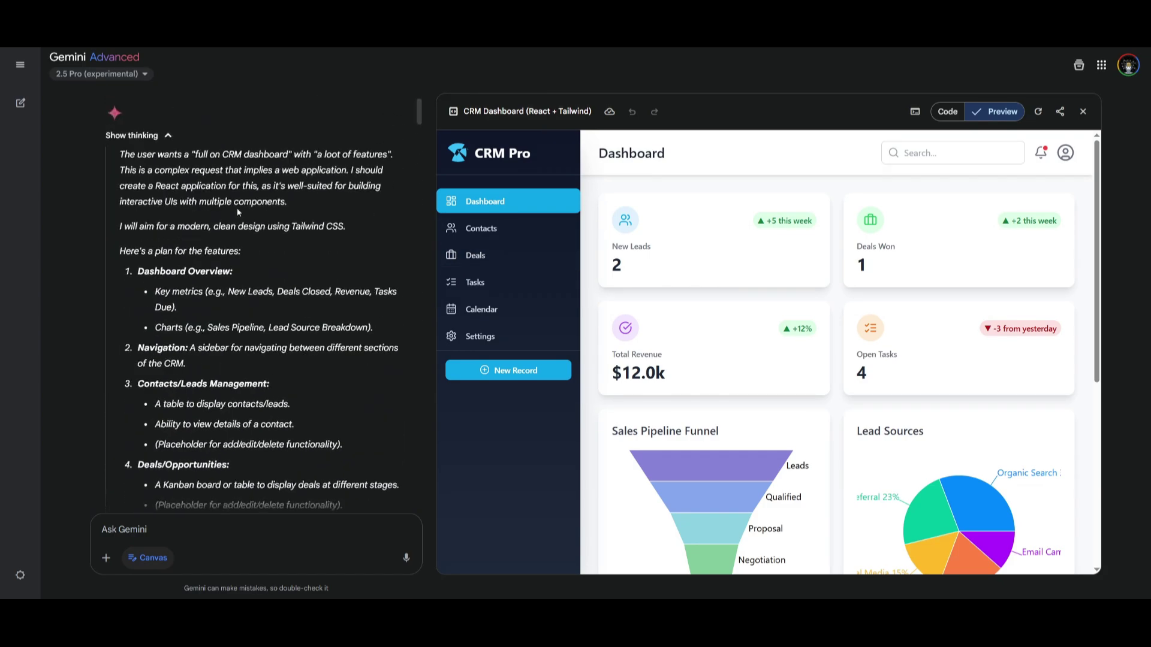
pyautogui.scroll(2, 238, 214)
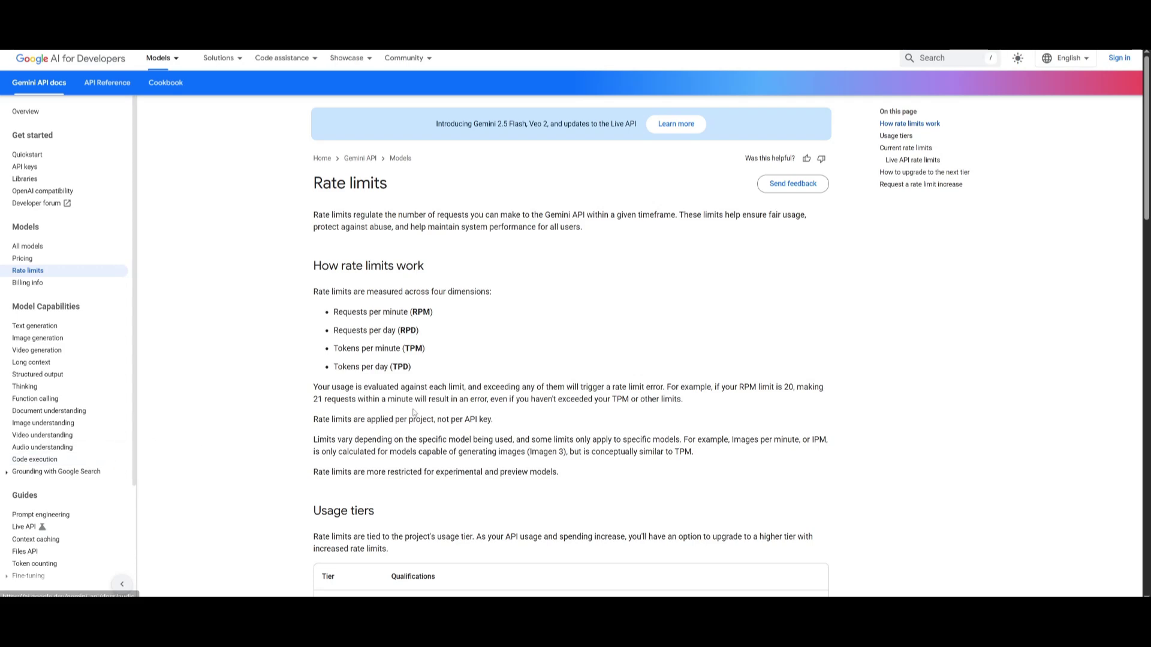
# Step: Step the current rate limits table through Tier 1, Tier 2 and Tier 3
pyautogui.scroll(-5, 412, 400)
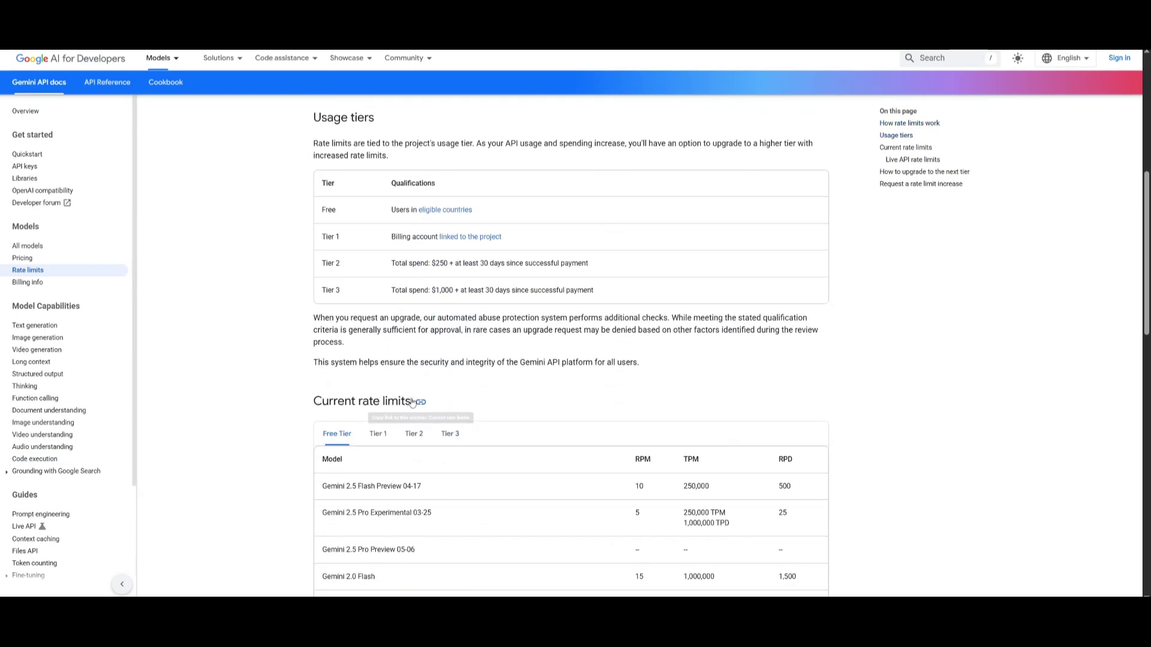
pyautogui.scroll(-4, 412, 401)
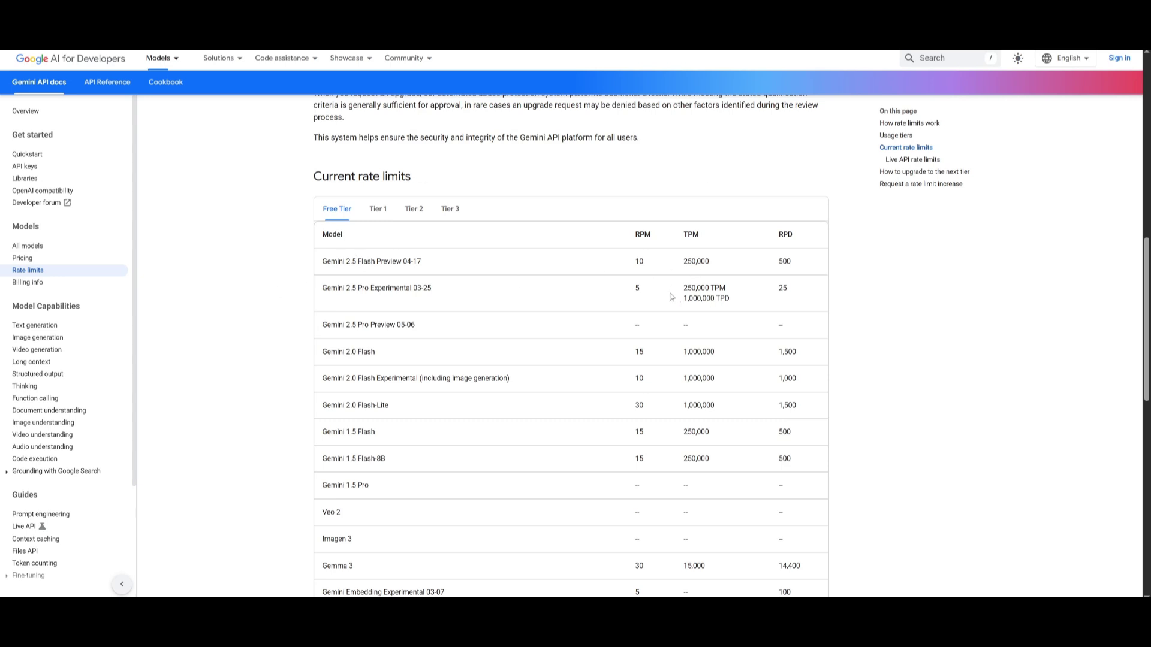
pyautogui.click(377, 210)
pyautogui.click(413, 210)
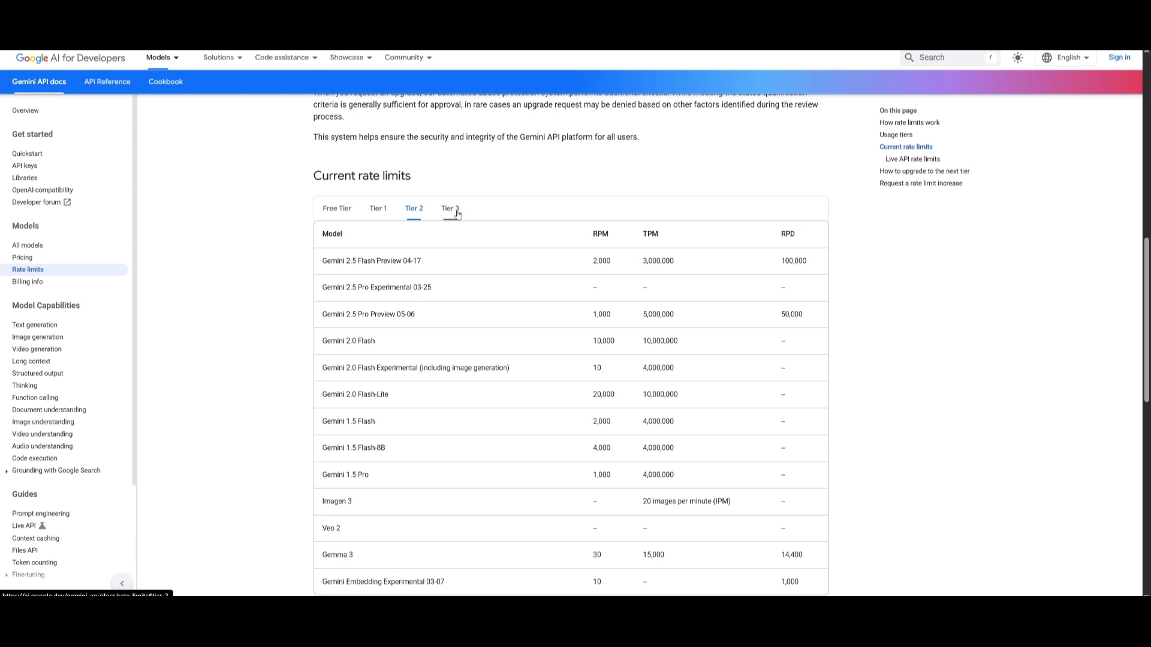
pyautogui.click(454, 211)
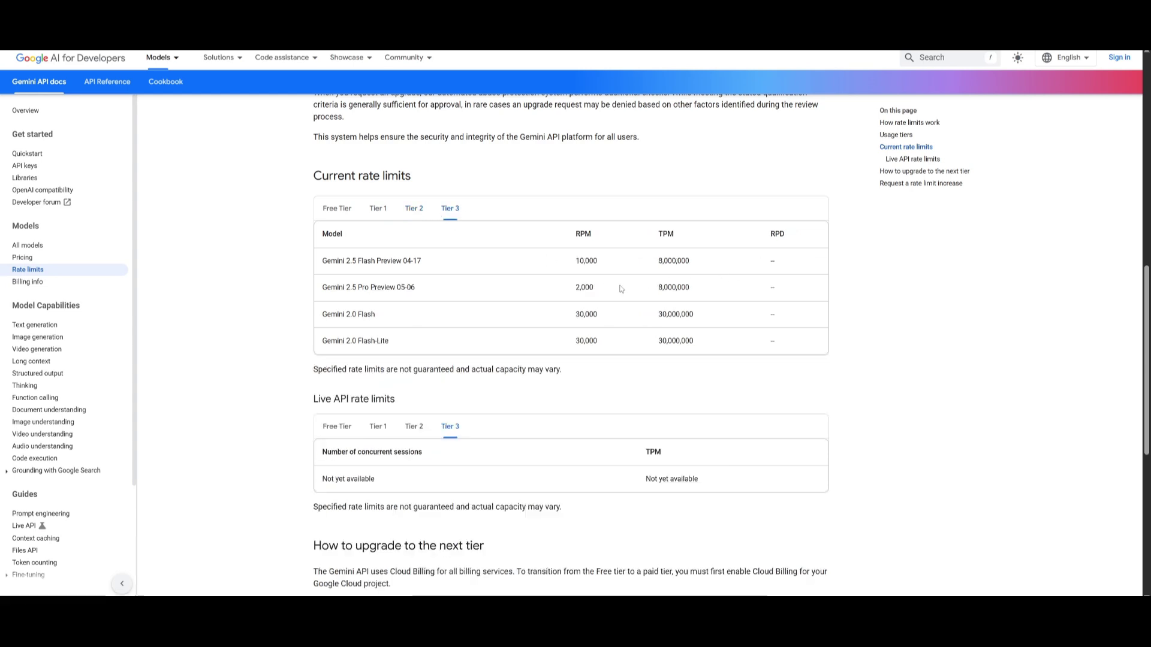
# Step: Show Tier 1 rate limits again, then return the table to Free Tier
pyautogui.click(378, 210)
pyautogui.click(336, 209)
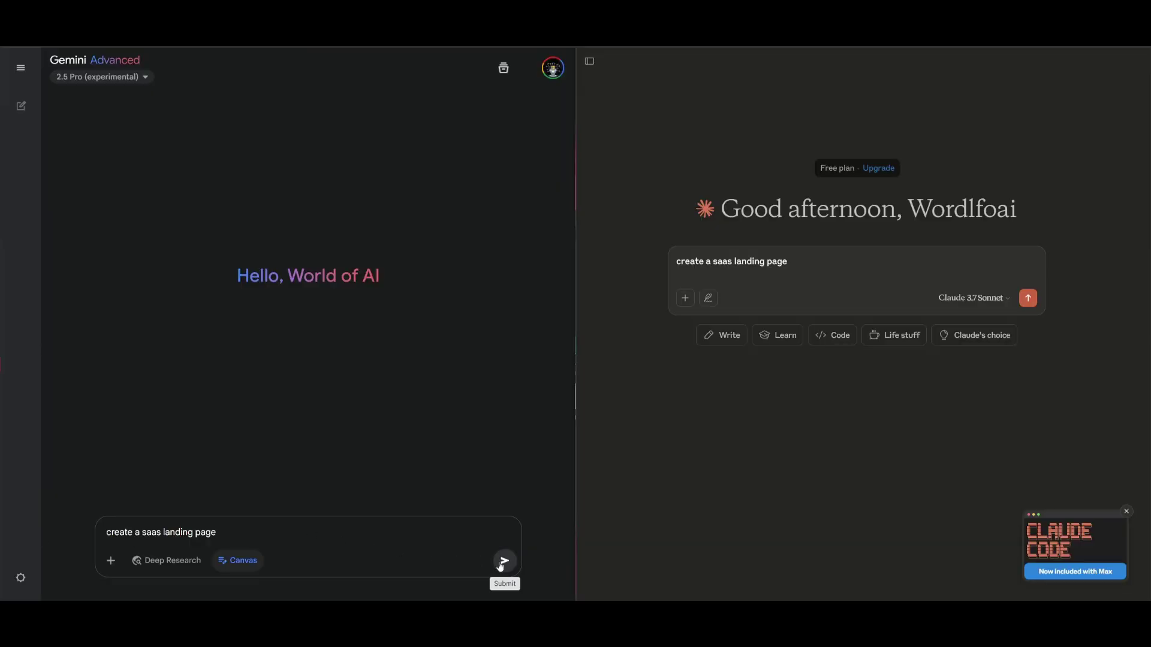
# Step: Send 'create a saas landing page' to both Gemini and Claude
pyautogui.click(505, 561)
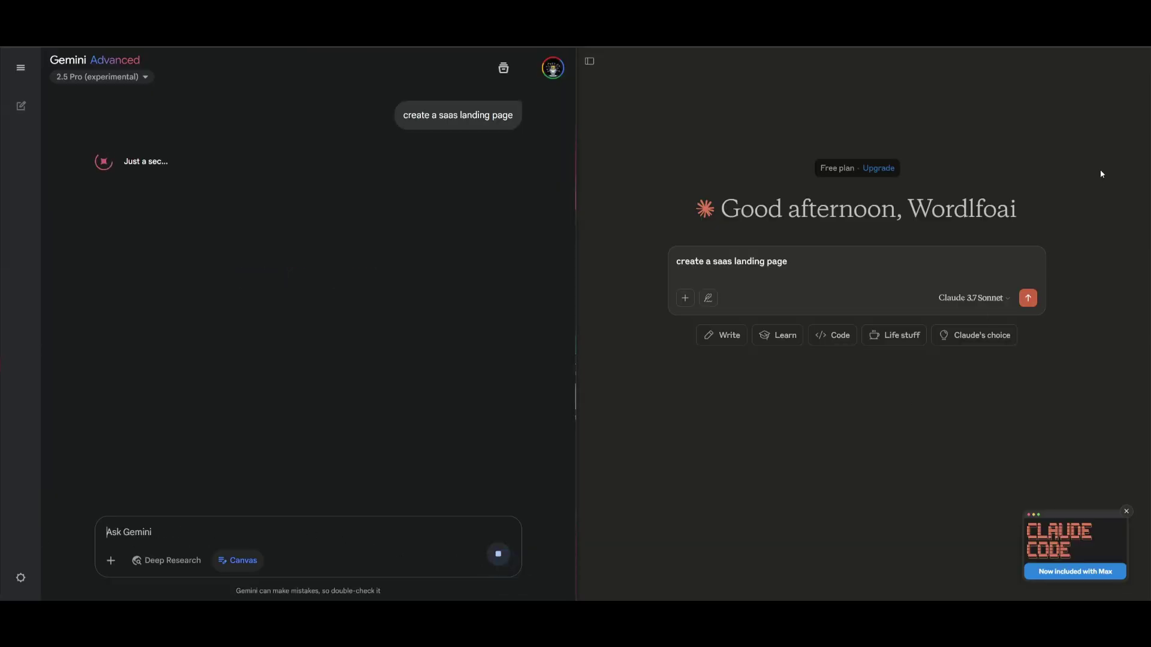
pyautogui.click(1028, 297)
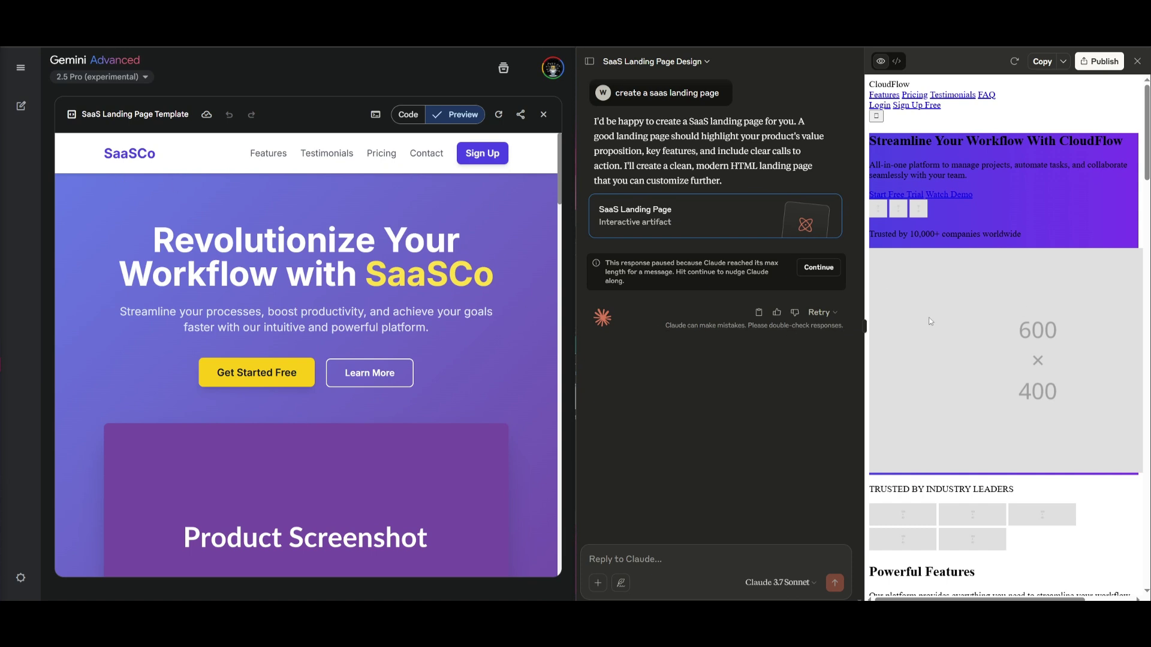
# Step: Let Claude continue its cut-off CloudFlow landing page response
pyautogui.click(819, 267)
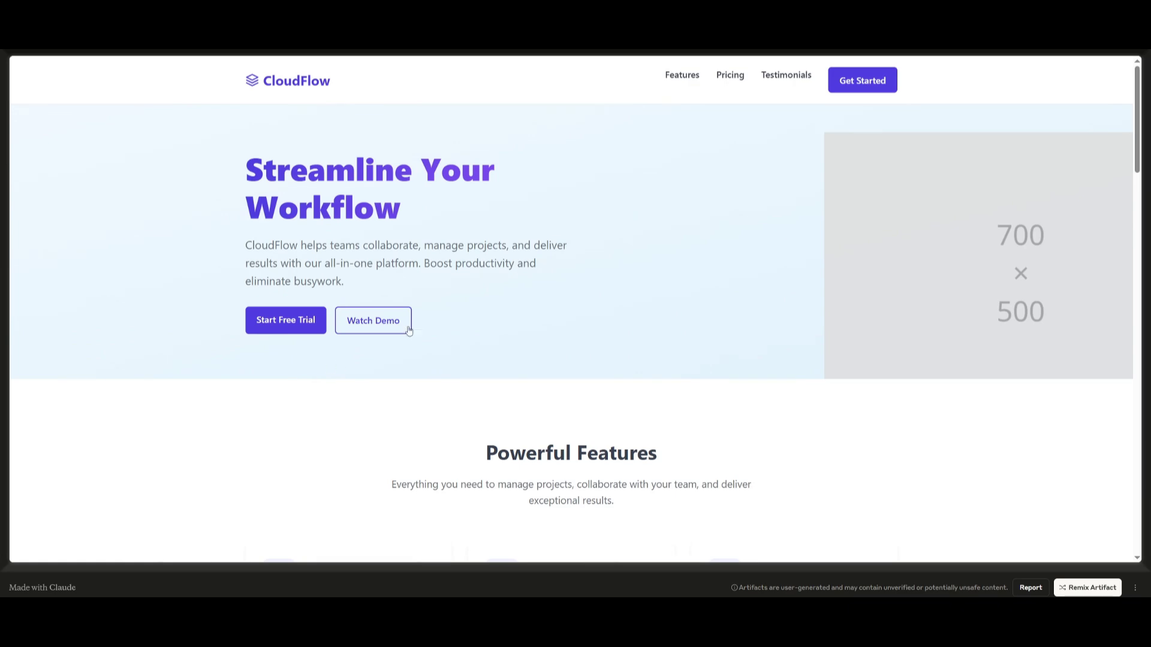
pyautogui.scroll(-18, 505, 280)
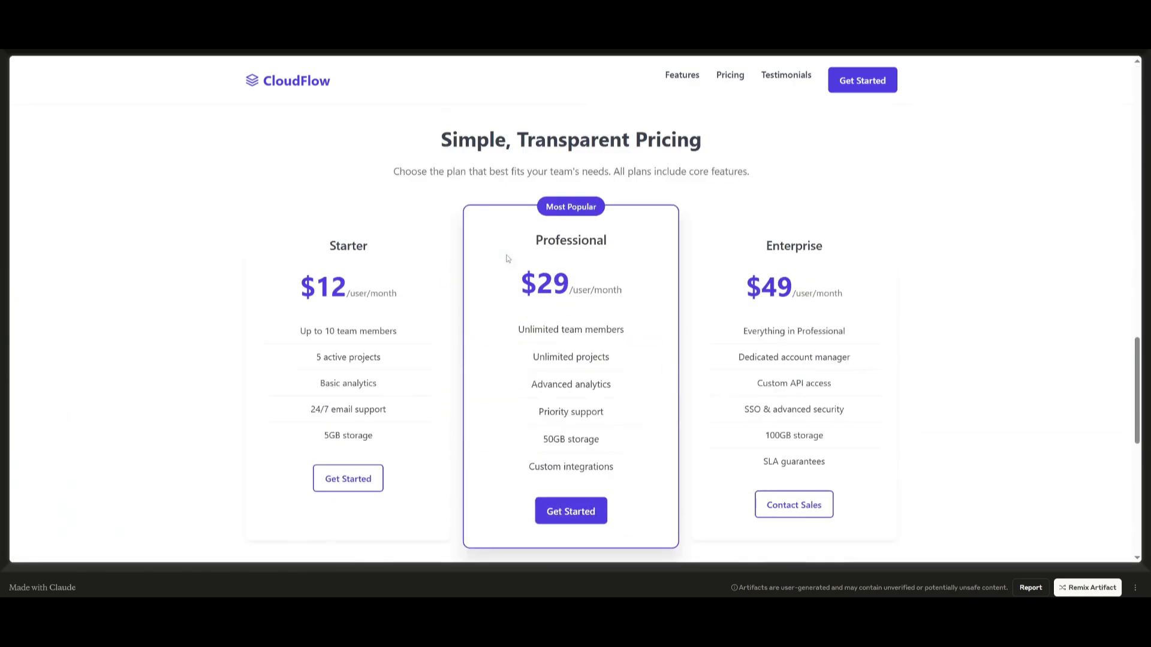
pyautogui.scroll(-8, 507, 258)
pyautogui.scroll(7, 506, 285)
pyautogui.scroll(12, 568, 365)
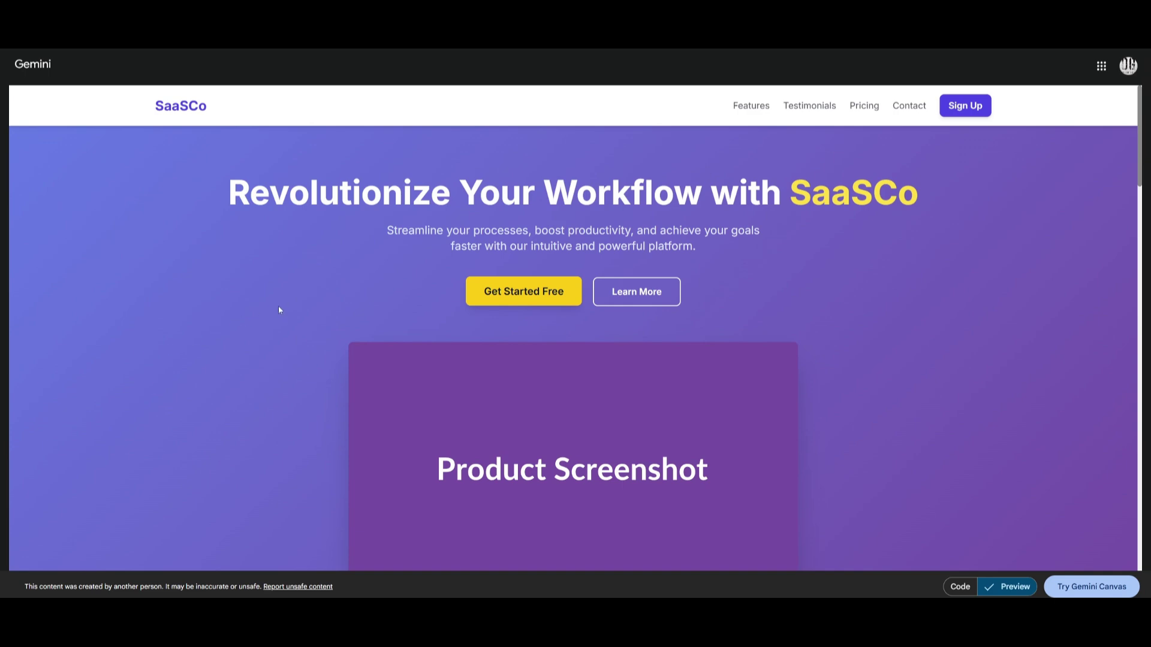
# Step: Scroll through the SaaSCo landing page preview down to its pricing plans
pyautogui.scroll(-12, 278, 310)
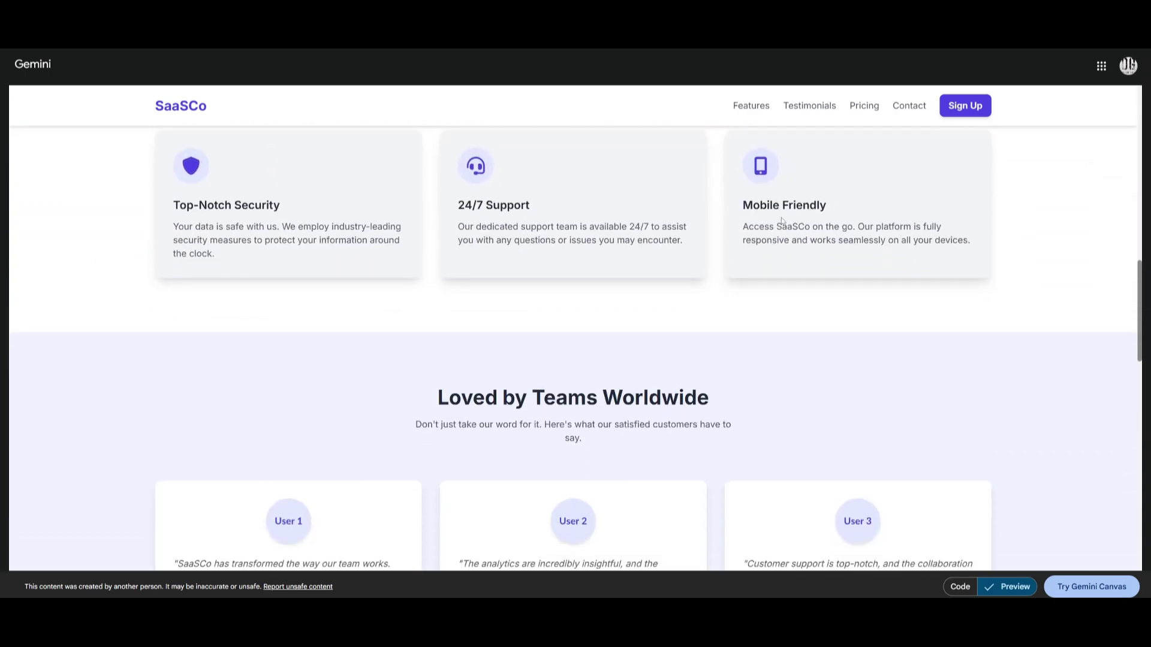
pyautogui.scroll(-4, 645, 231)
pyautogui.scroll(-7, 555, 299)
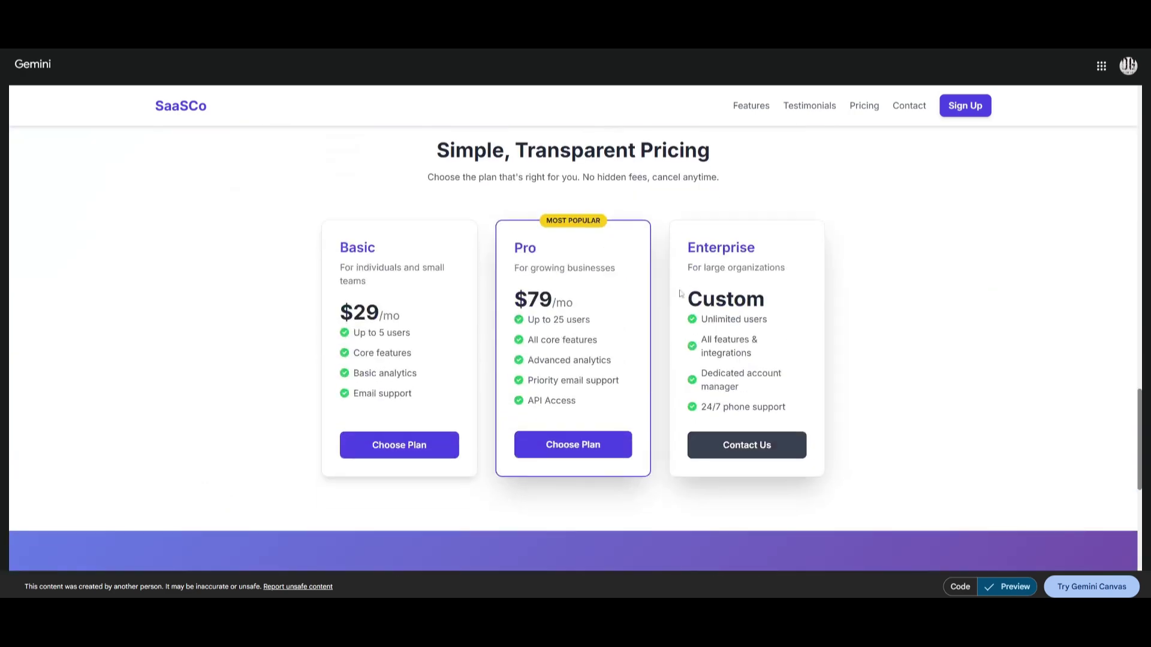
pyautogui.scroll(-6, 455, 361)
pyautogui.scroll(20, 361, 322)
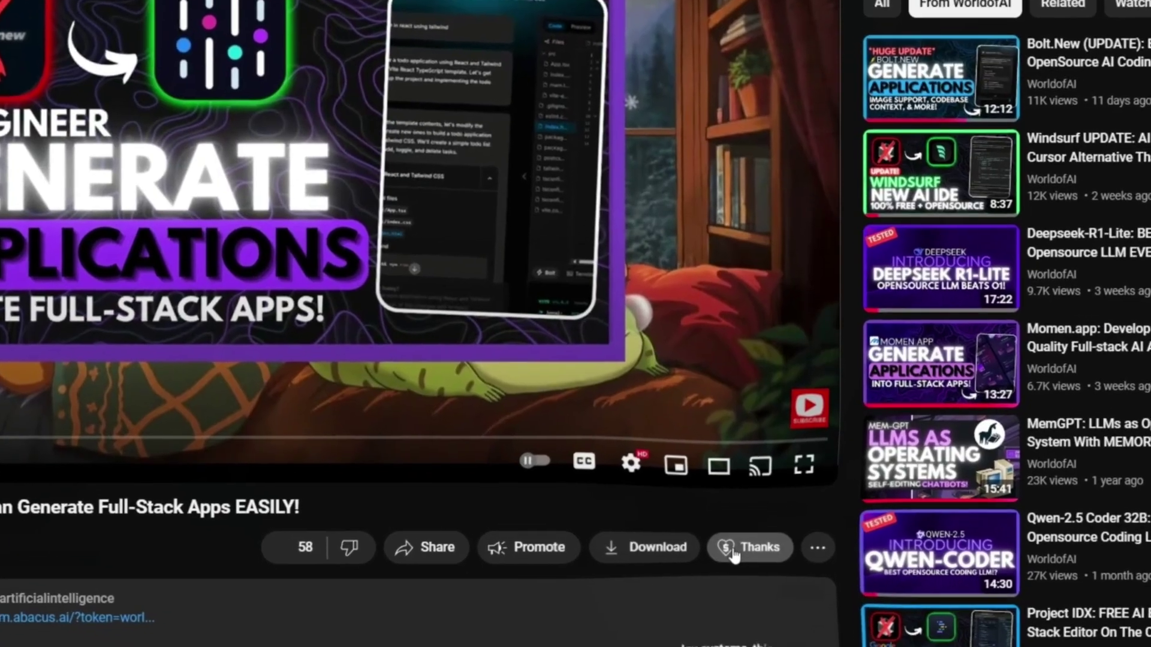
# Step: Open Super Thanks, raise the amount with the slider and view emoji choices
pyautogui.click(732, 621)
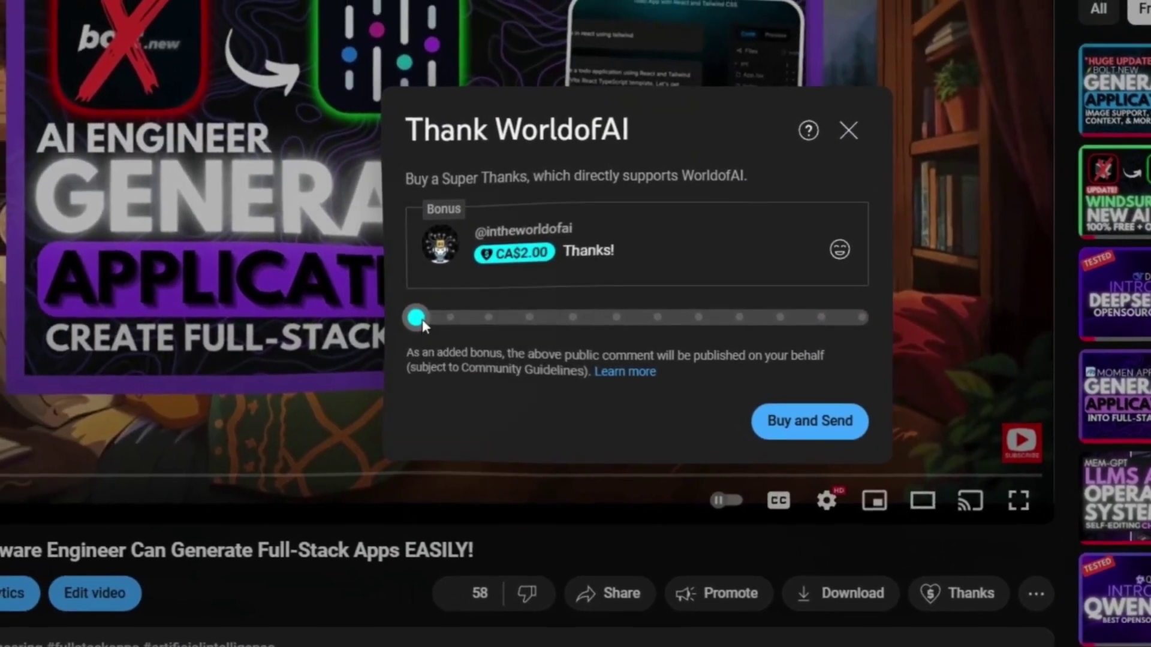
pyautogui.moveTo(390, 304); pyautogui.dragTo(854, 286)
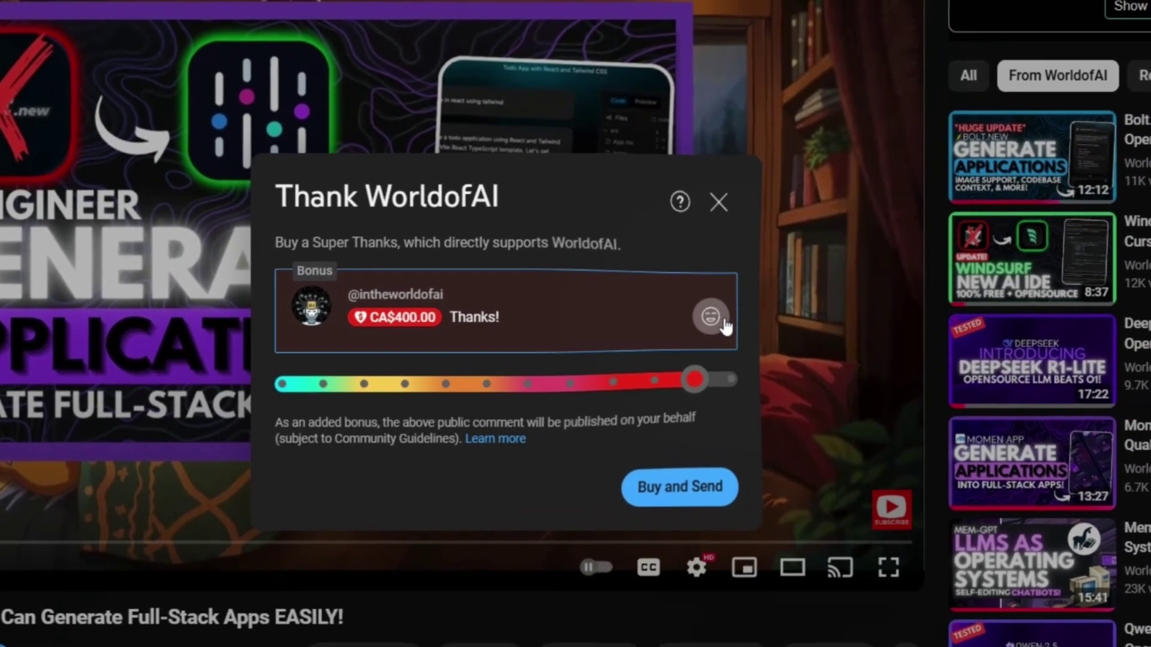
pyautogui.click(712, 292)
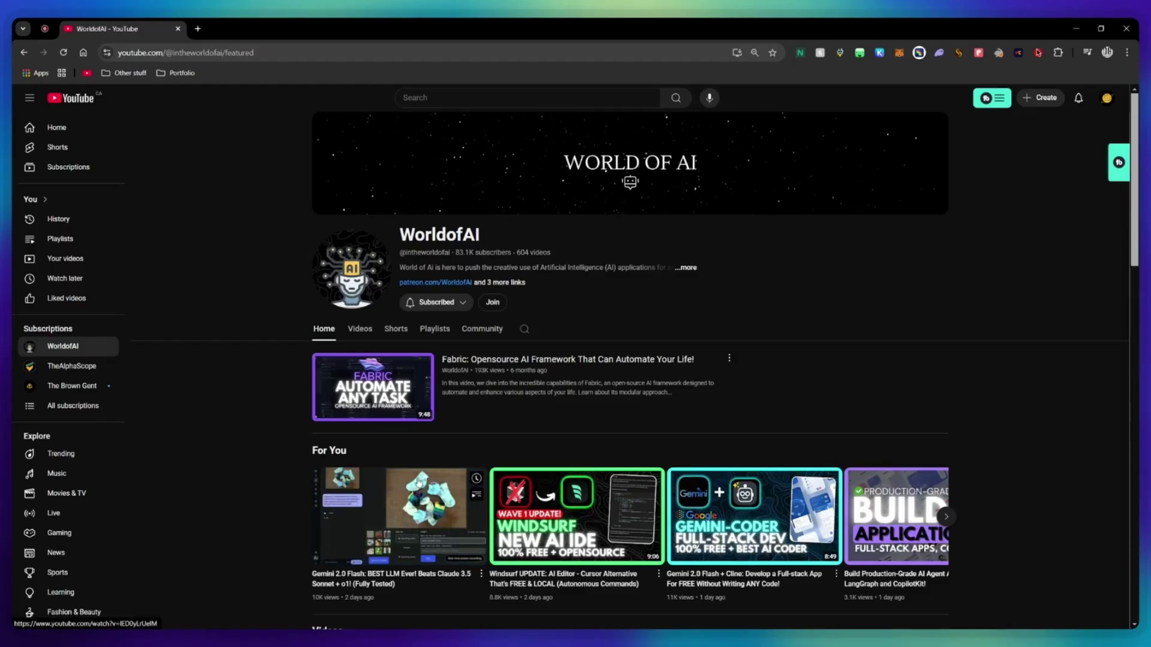
# Step: Open channel membership and view the AI Futurist and AI Mystic tier perks
pyautogui.click(494, 302)
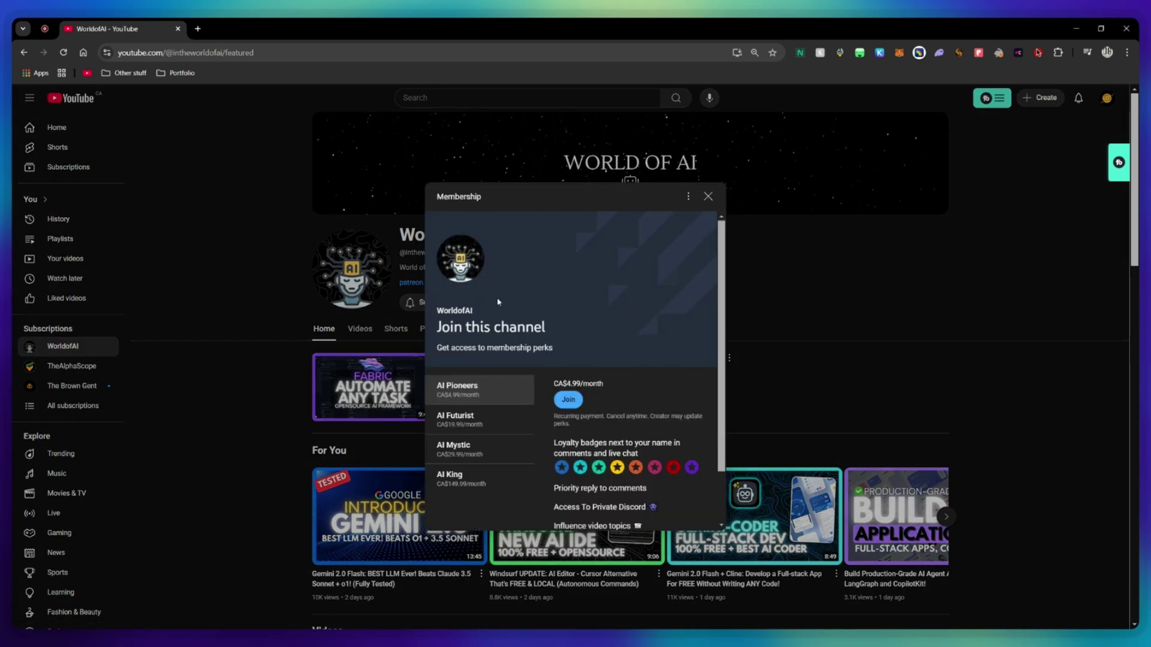
pyautogui.scroll(-1, 636, 347)
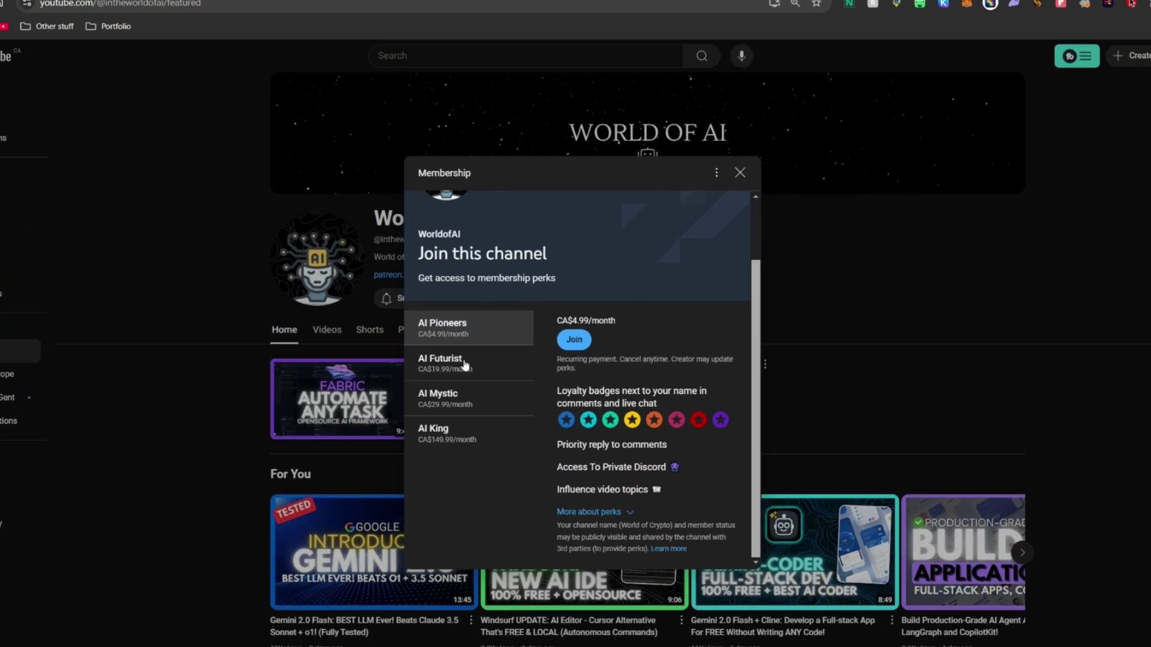
pyautogui.click(473, 358)
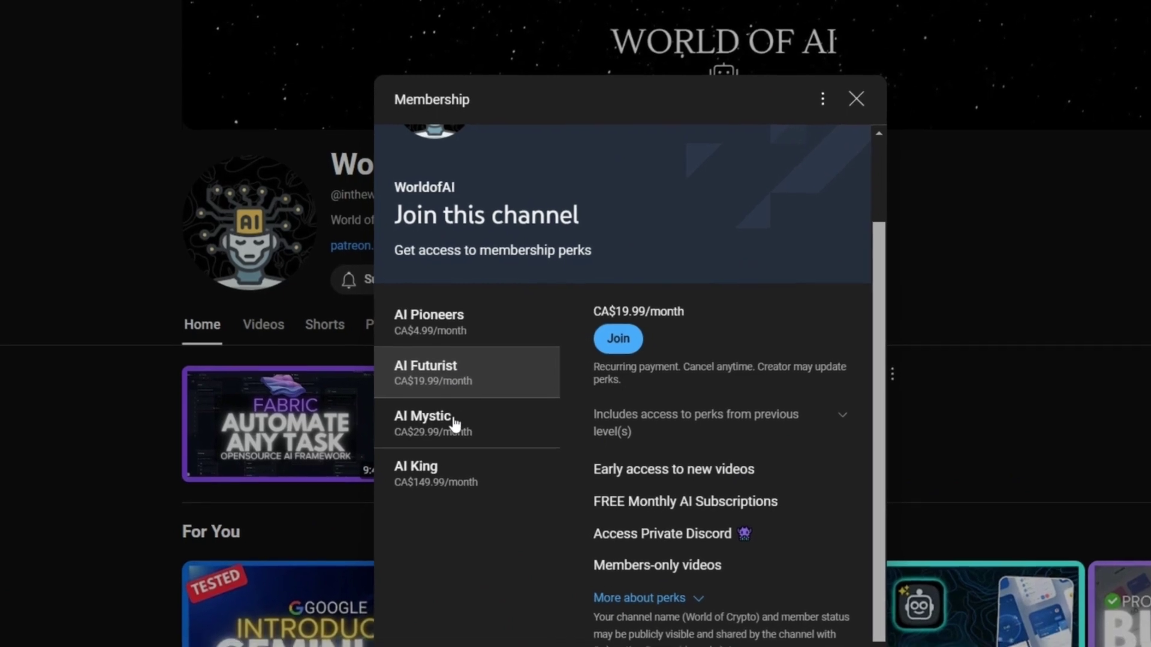
pyautogui.click(458, 420)
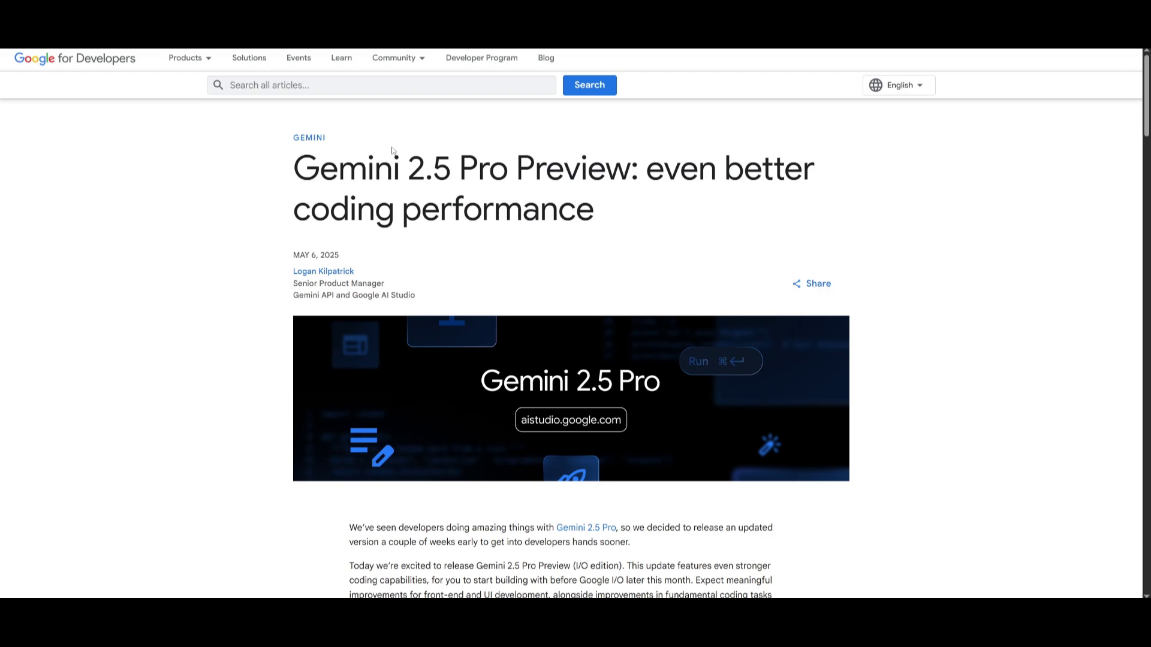
# Step: Scroll through the Gemini 2.5 Pro Preview blog post past the WebDev Arena image and embedded videos
pyautogui.scroll(-10, 390, 146)
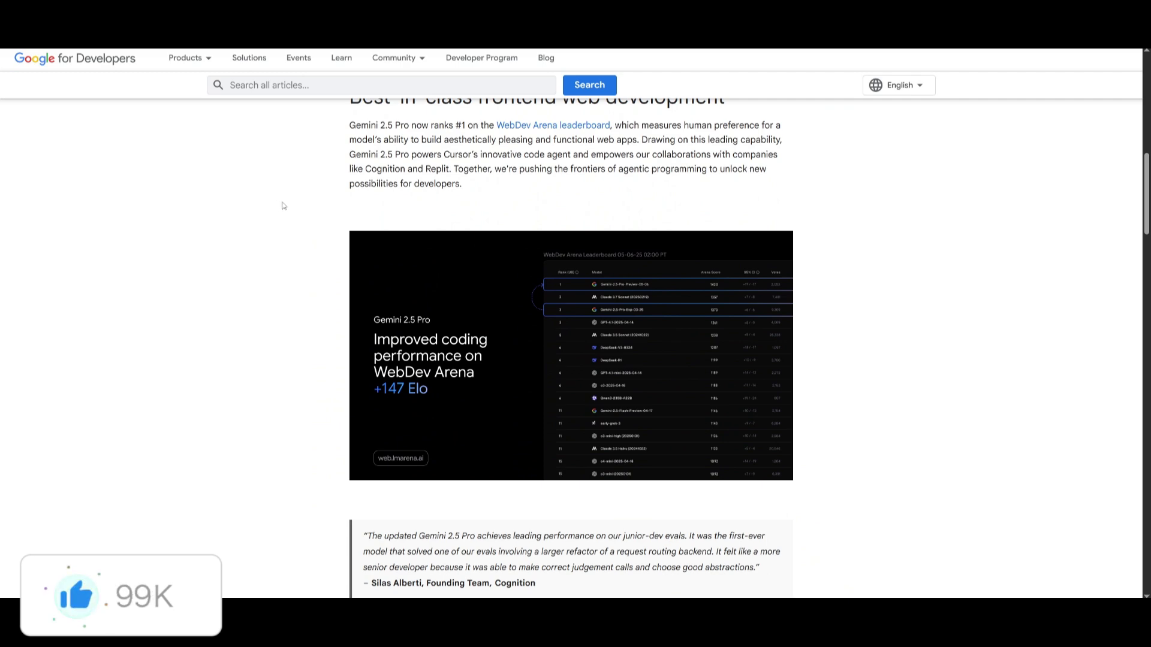
pyautogui.scroll(-1, 418, 87)
pyautogui.scroll(-15, 418, 87)
pyautogui.scroll(-5, 404, 105)
pyautogui.scroll(-4, 304, 278)
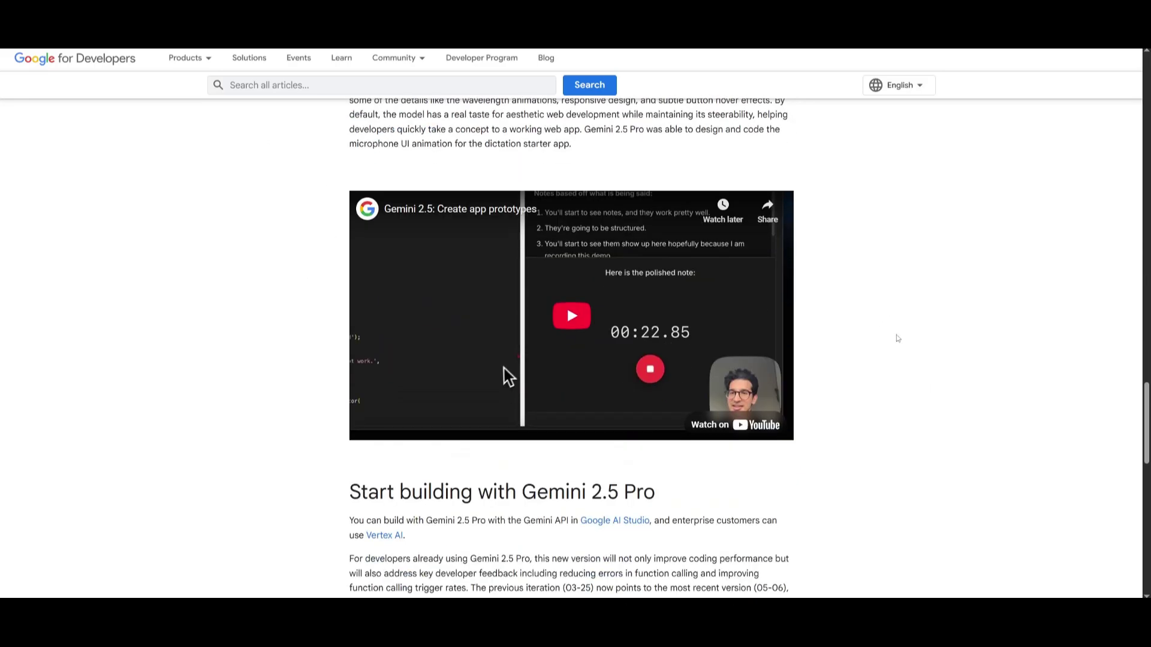
pyautogui.scroll(-3, 460, 515)
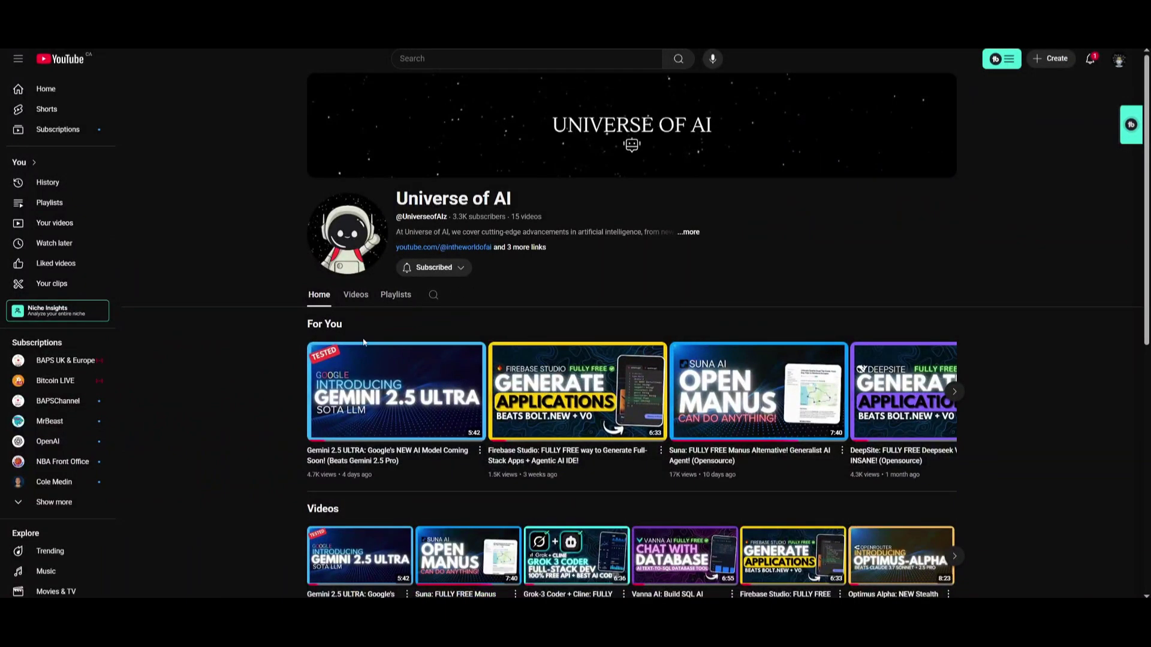
# Step: Open the WorldofAI channel's Videos tab and browse uploads like the LLAMA 4 and Vibe Coding videos
pyautogui.click(355, 294)
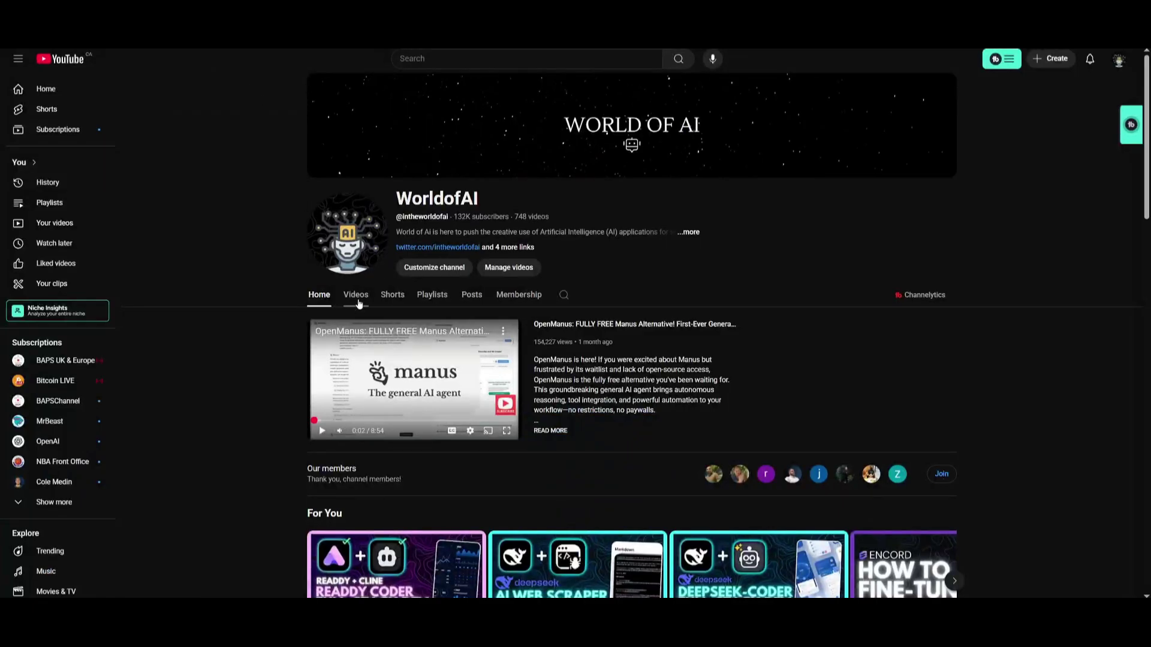
pyautogui.click(359, 303)
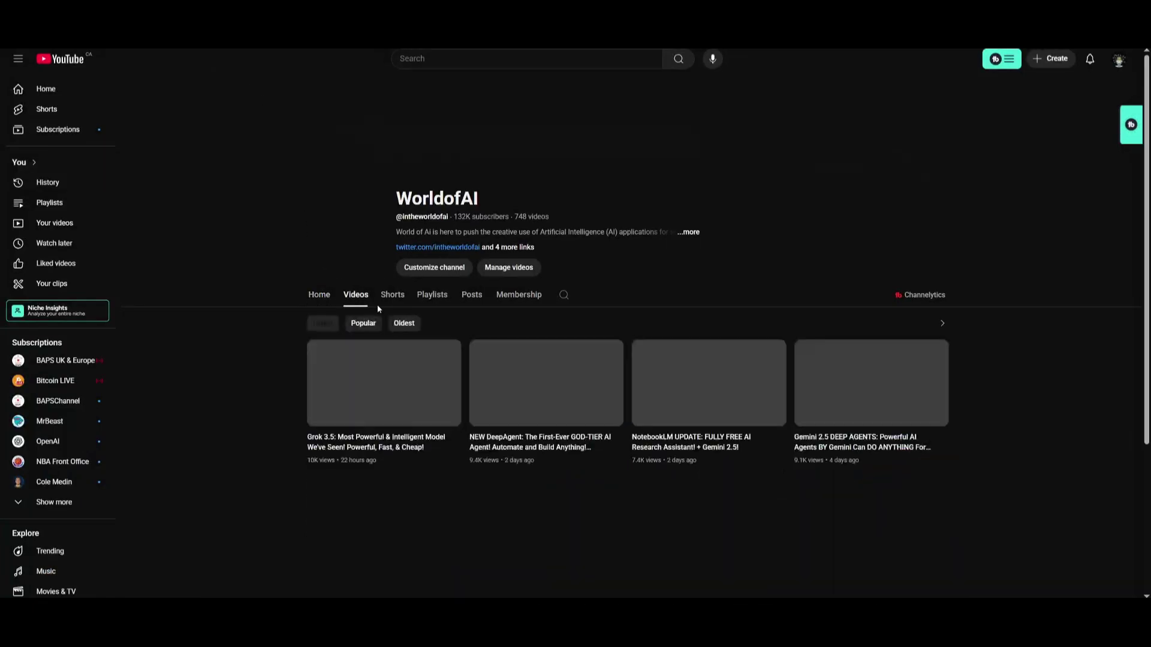
pyautogui.scroll(-5, 1059, 410)
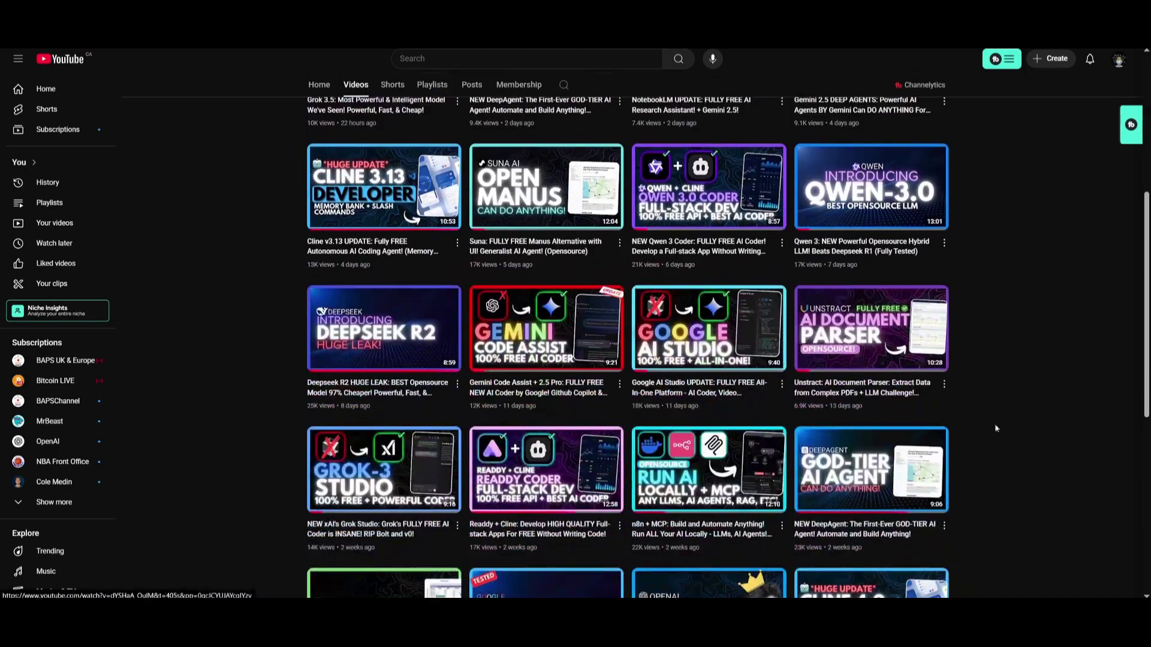
pyautogui.scroll(-5, 1059, 411)
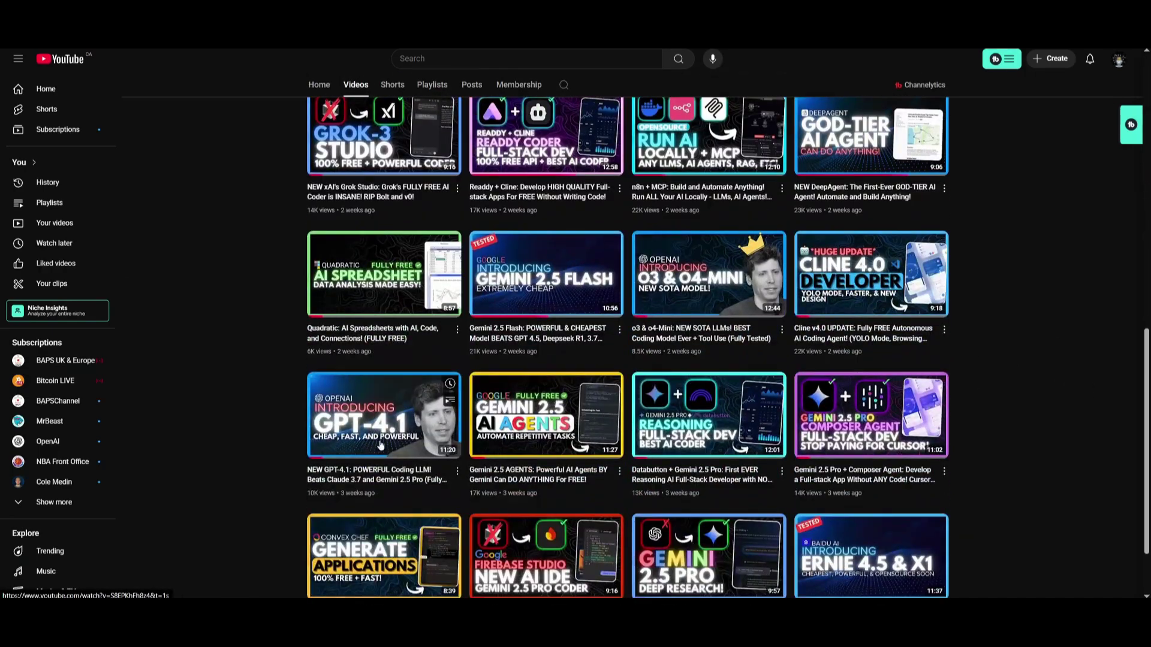
pyautogui.scroll(-1, 380, 444)
pyautogui.scroll(-4, 378, 444)
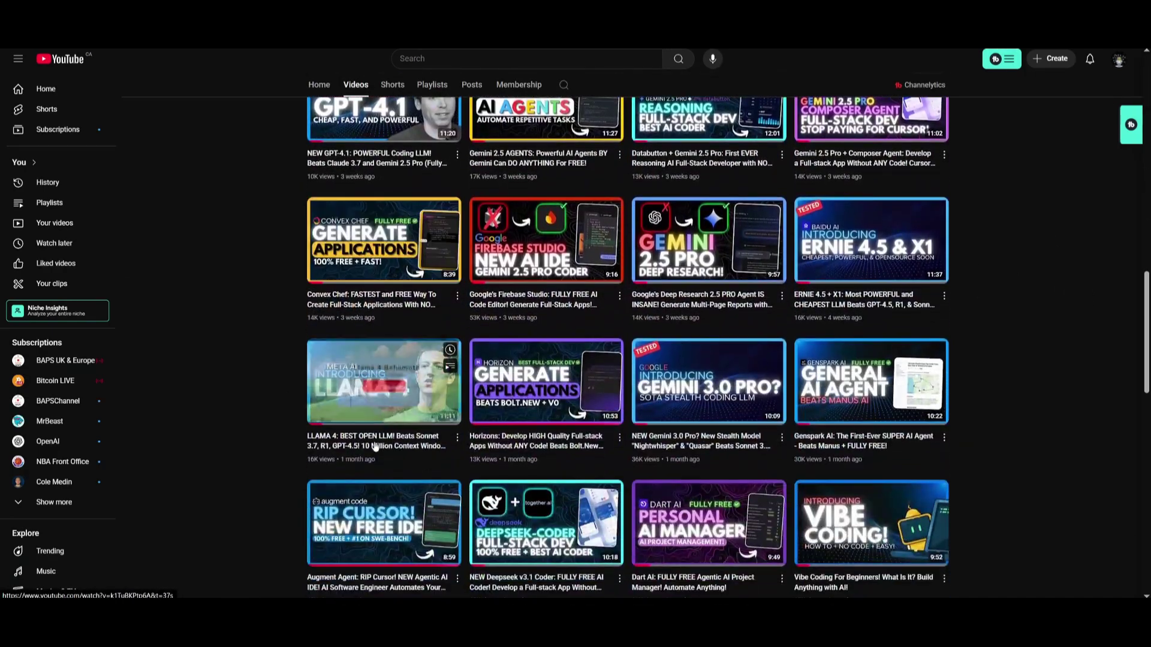